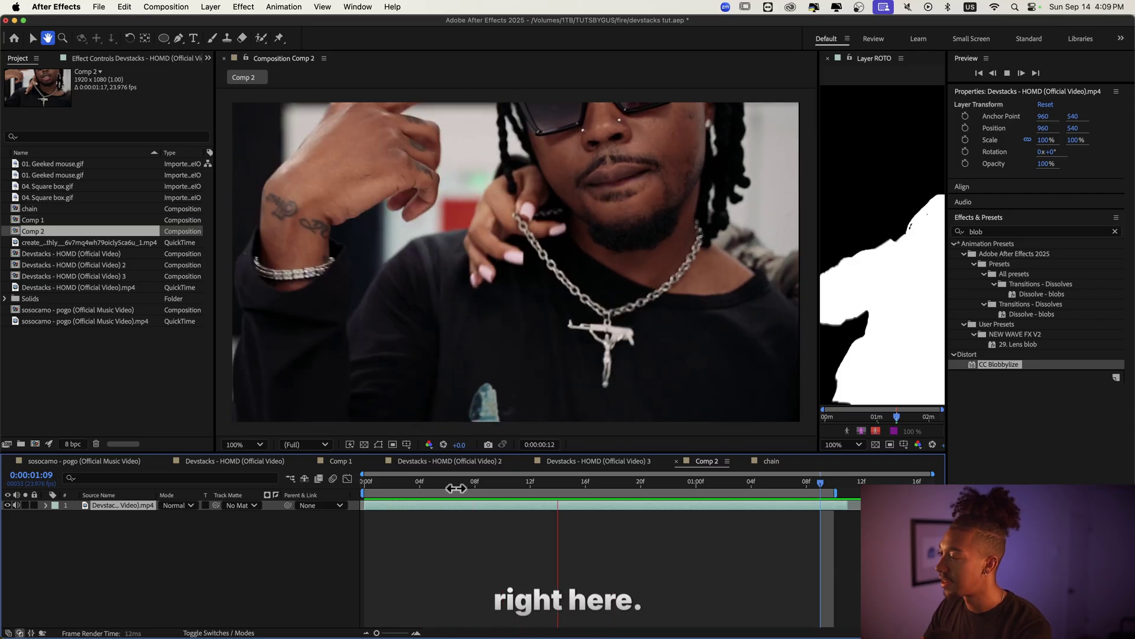
- Duplicate the video layer in Comp 2 and rename the upper copy CHAIN
drag(390, 480, 367, 483)
key(cmd+d)
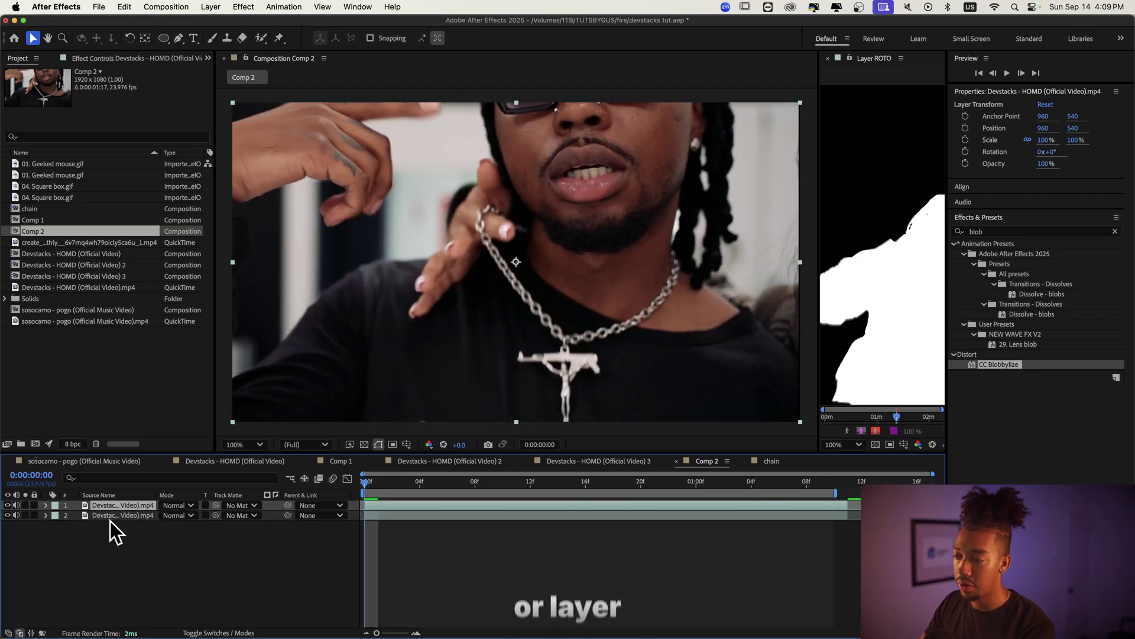
key(Return)
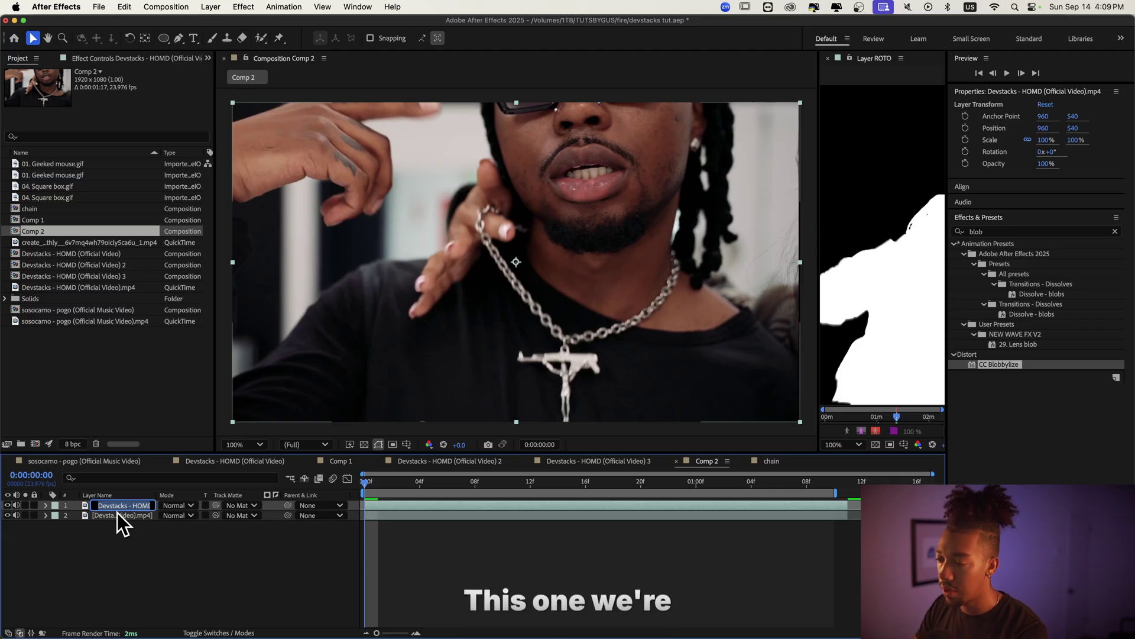
text(CHAIN)
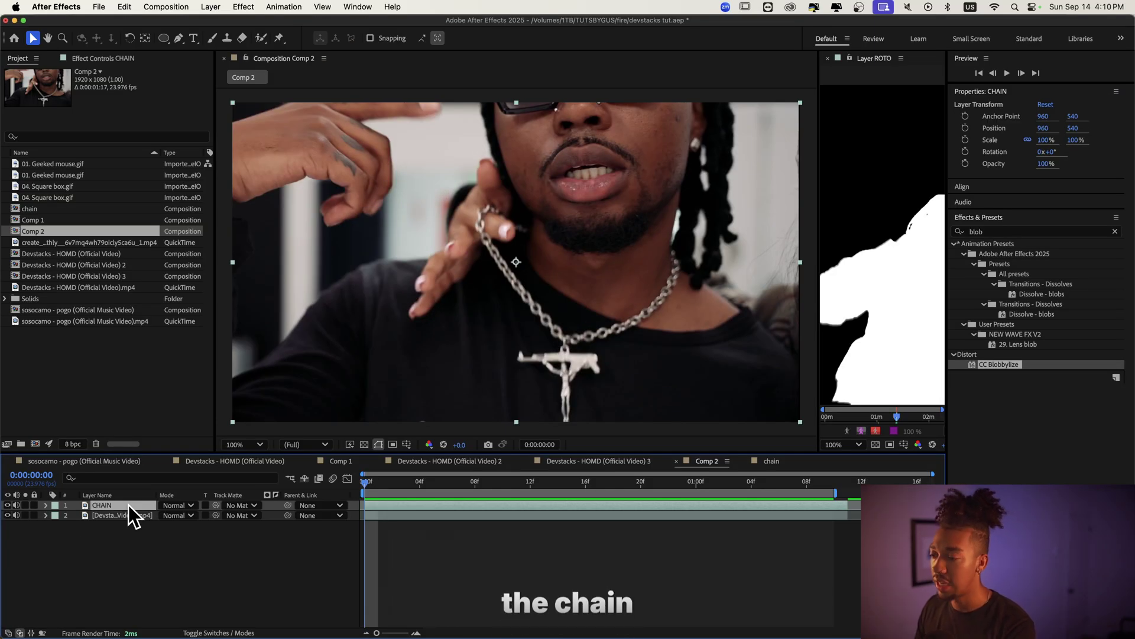
- Rename the lower video layer bg
double_click(128, 505)
click(551, 345)
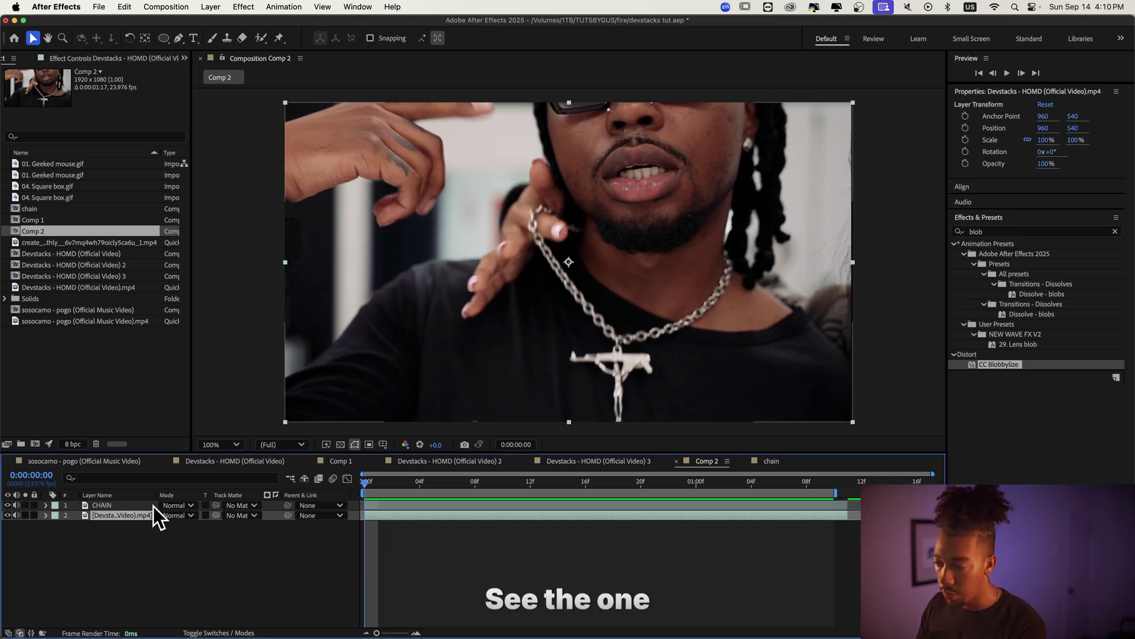
text(BG)
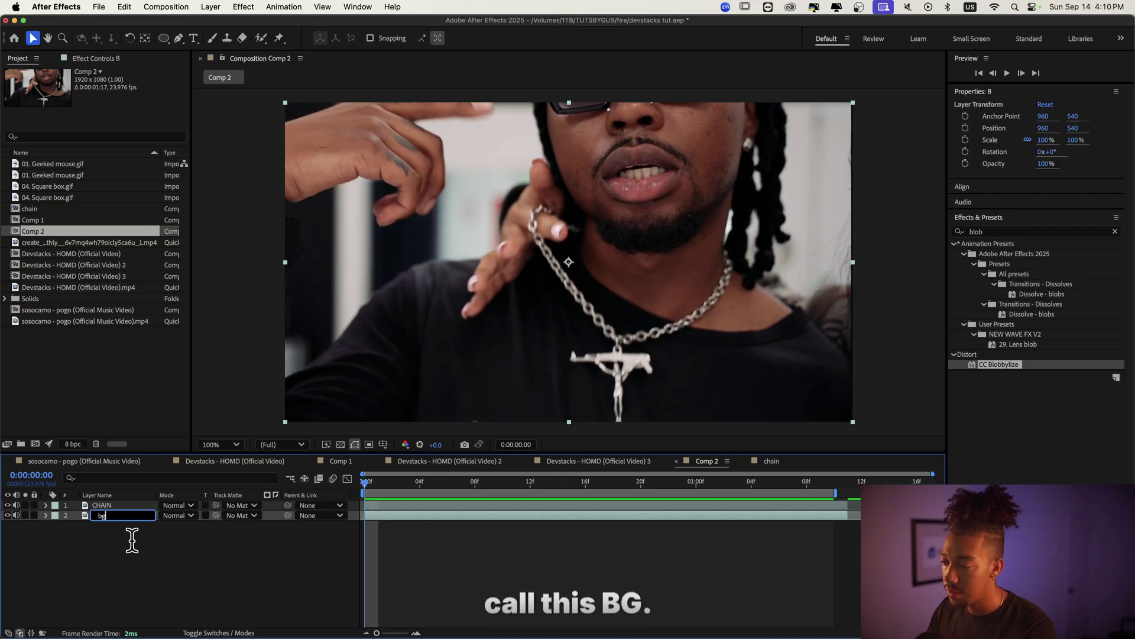
click(132, 540)
- Open the CHAIN layer in its own Layer view, activate the Roto Brush tool and enlarge that view
click(132, 505)
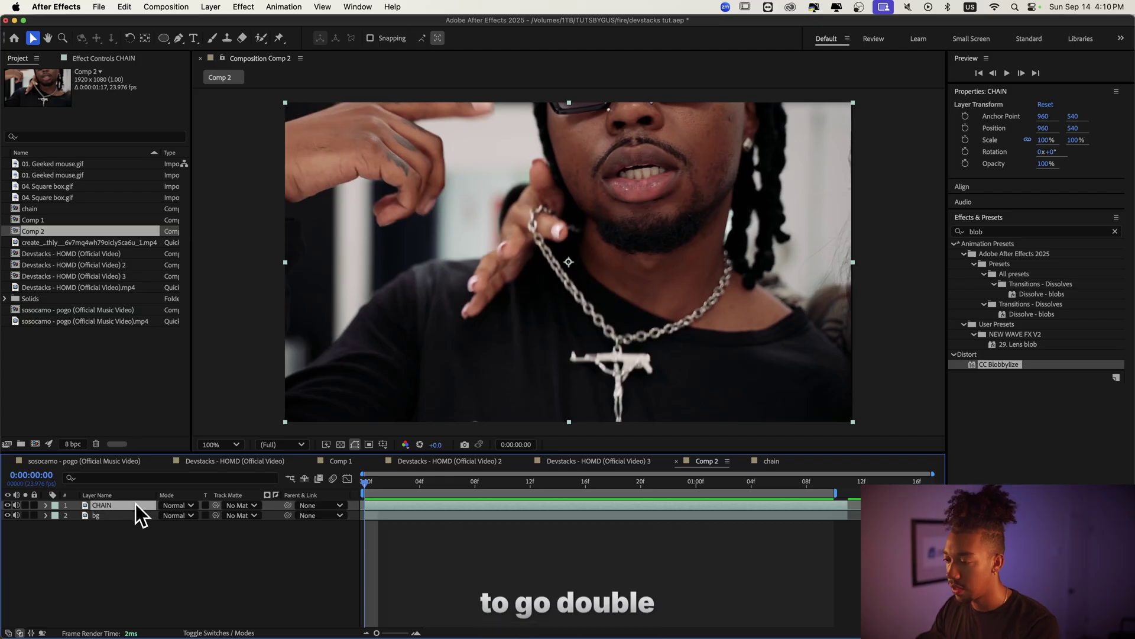
double_click(406, 504)
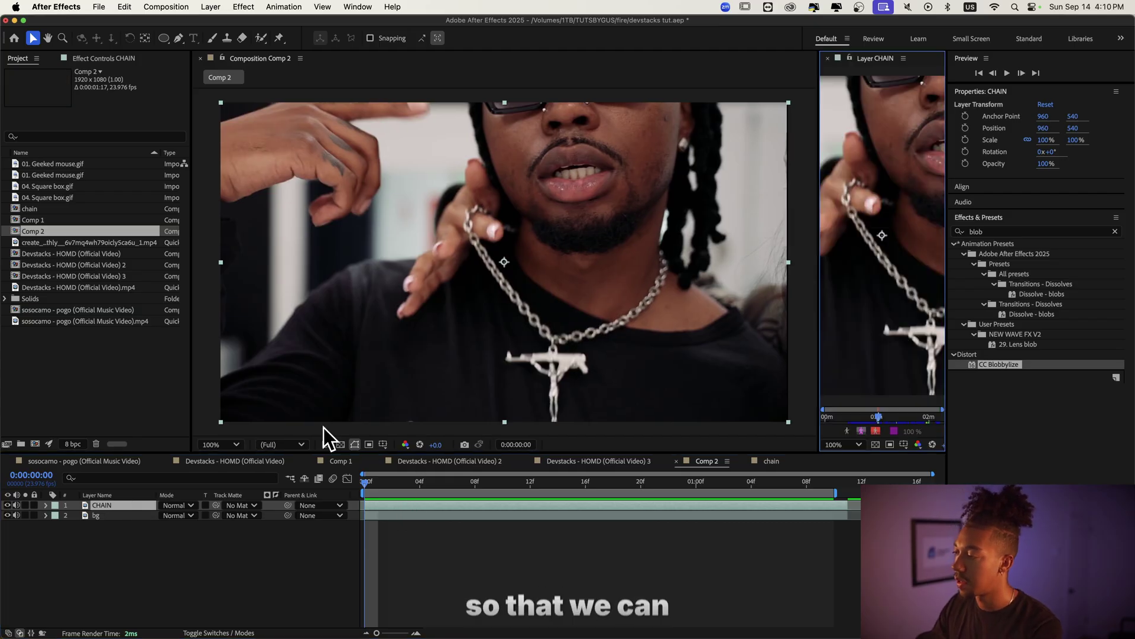
click(263, 38)
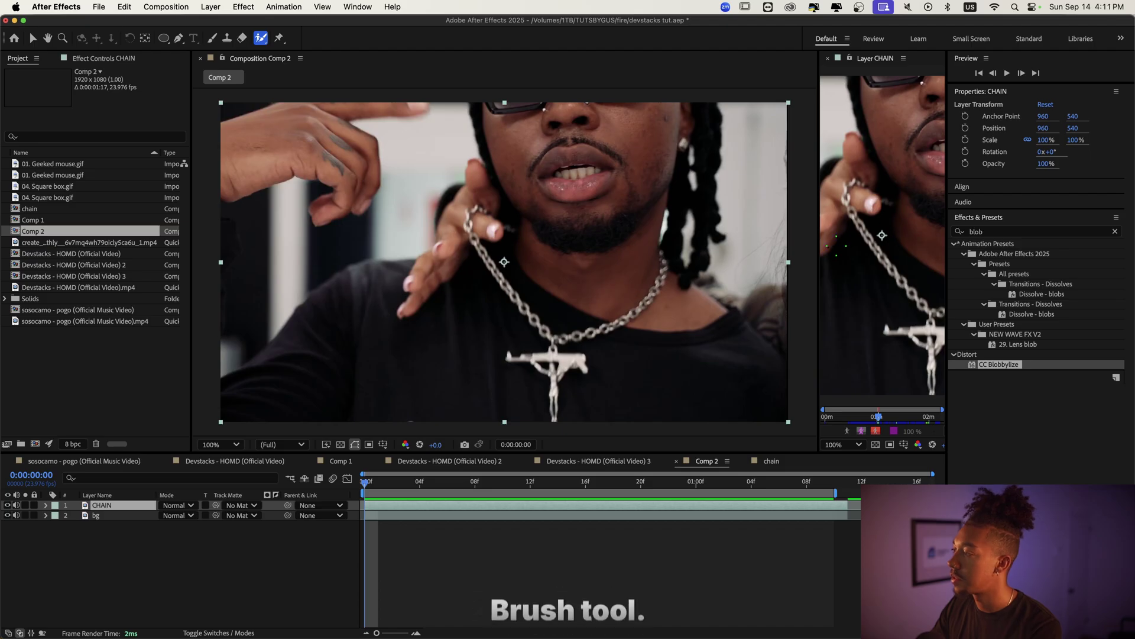
drag(819, 253, 247, 283)
- Paint Roto Brush strokes over the chain's pendant to isolate it on the CHAIN layer, and freeze the rotoscope
click(610, 332)
key(Return)
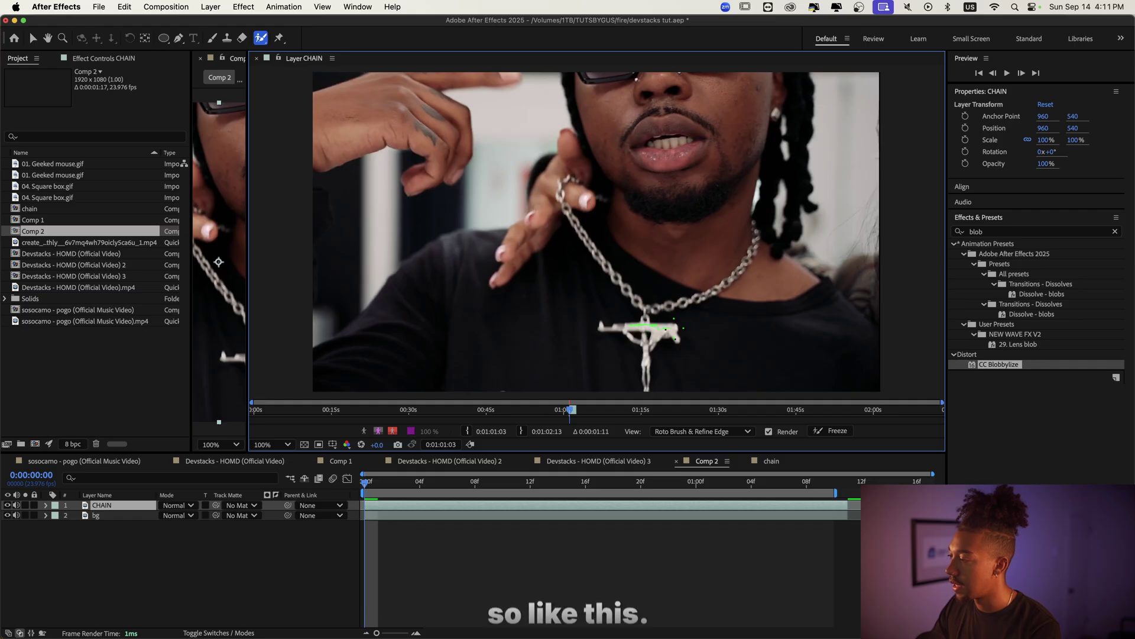
key(z)
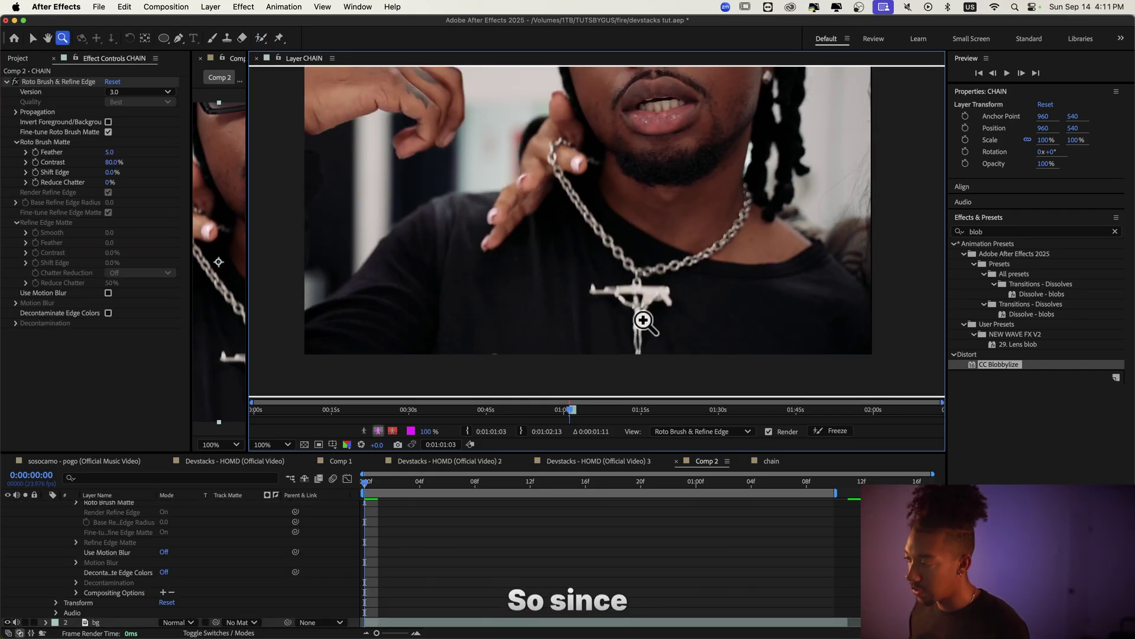
click(642, 336)
key(h)
drag(566, 203, 544, 279)
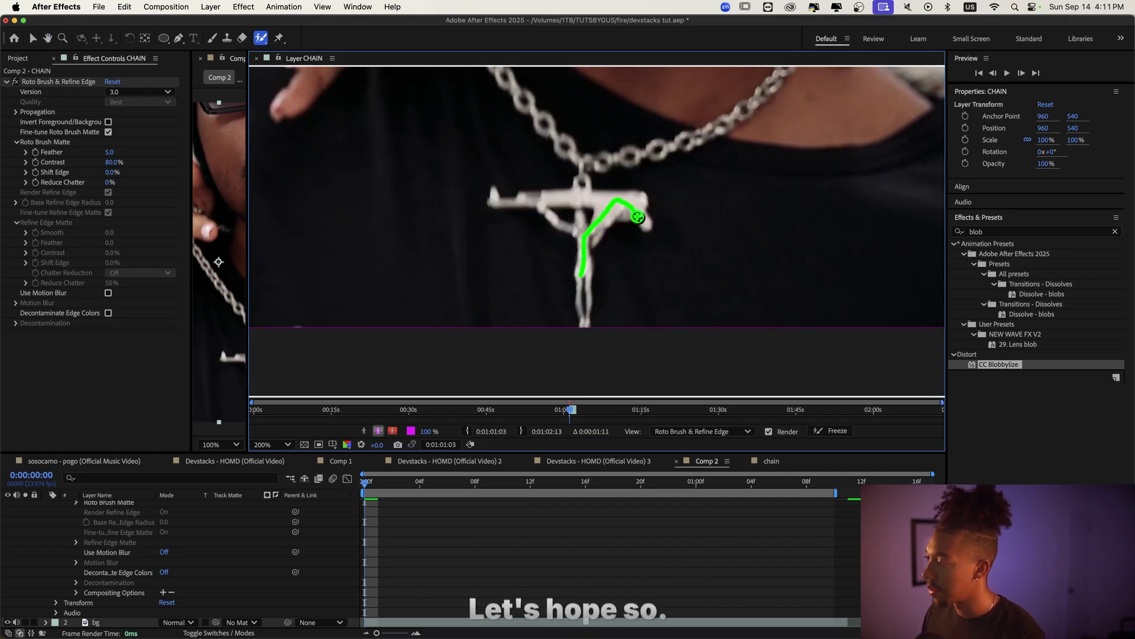
drag(636, 215, 638, 216)
drag(494, 193, 494, 195)
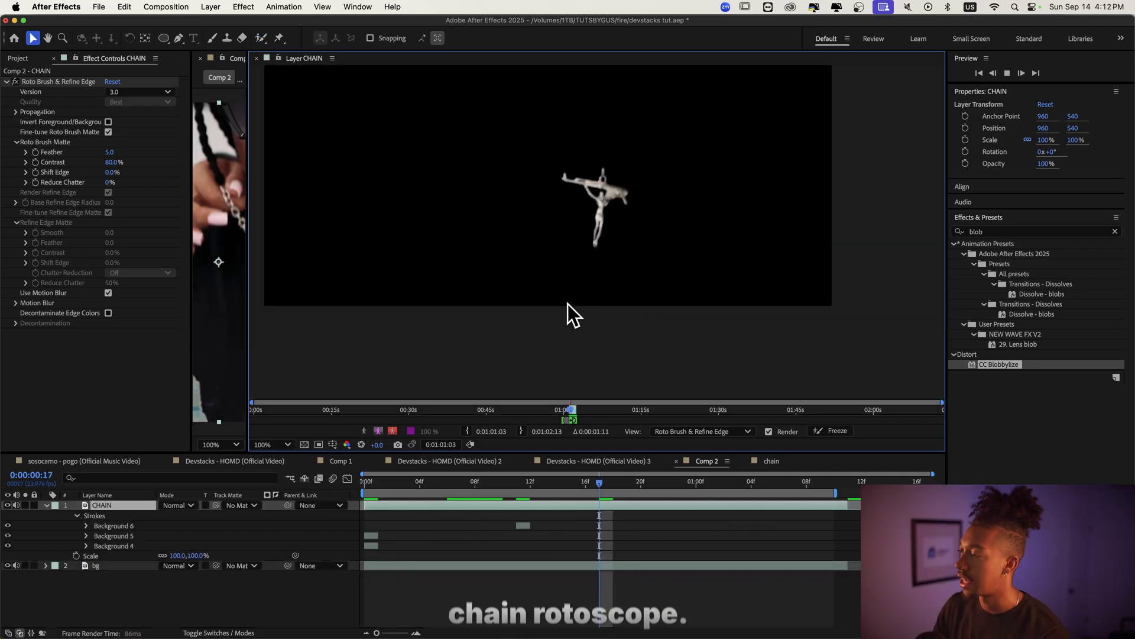
click(816, 429)
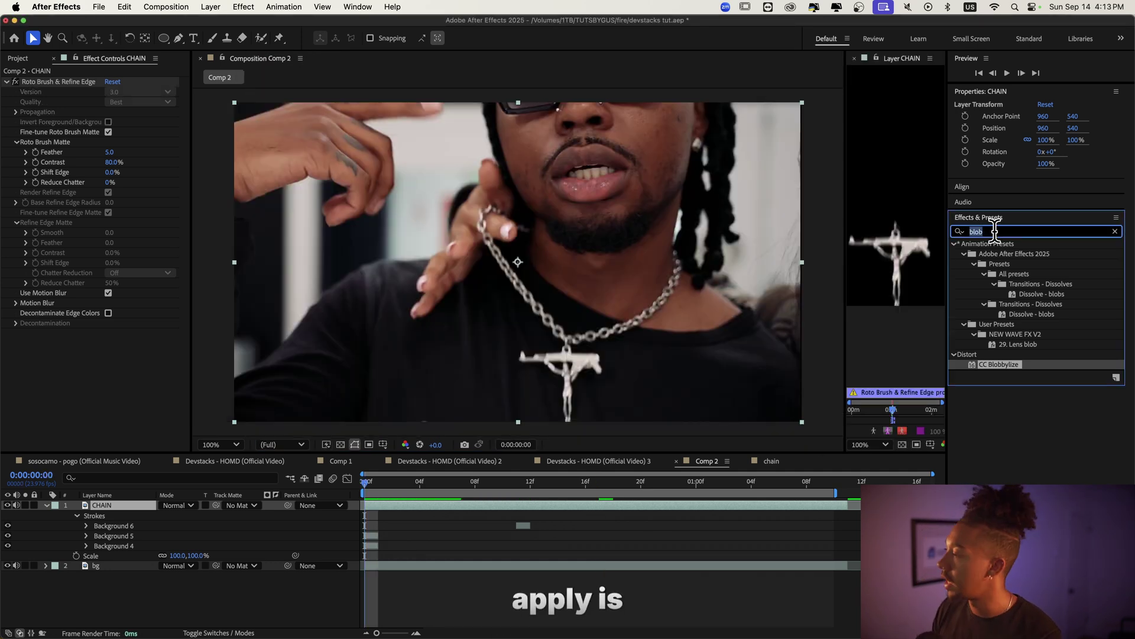
- Search the effects for glow and apply the Glow effect to the CHAIN layer
text(glow)
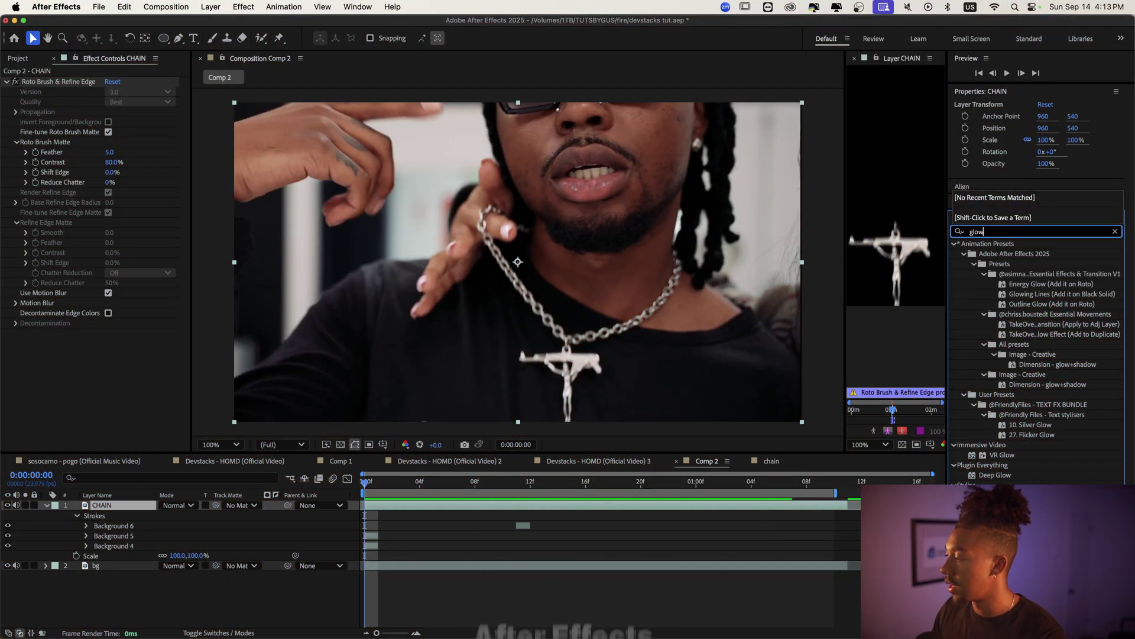
drag(1005, 508, 45, 282)
drag(110, 310, 117, 318)
click(56, 289)
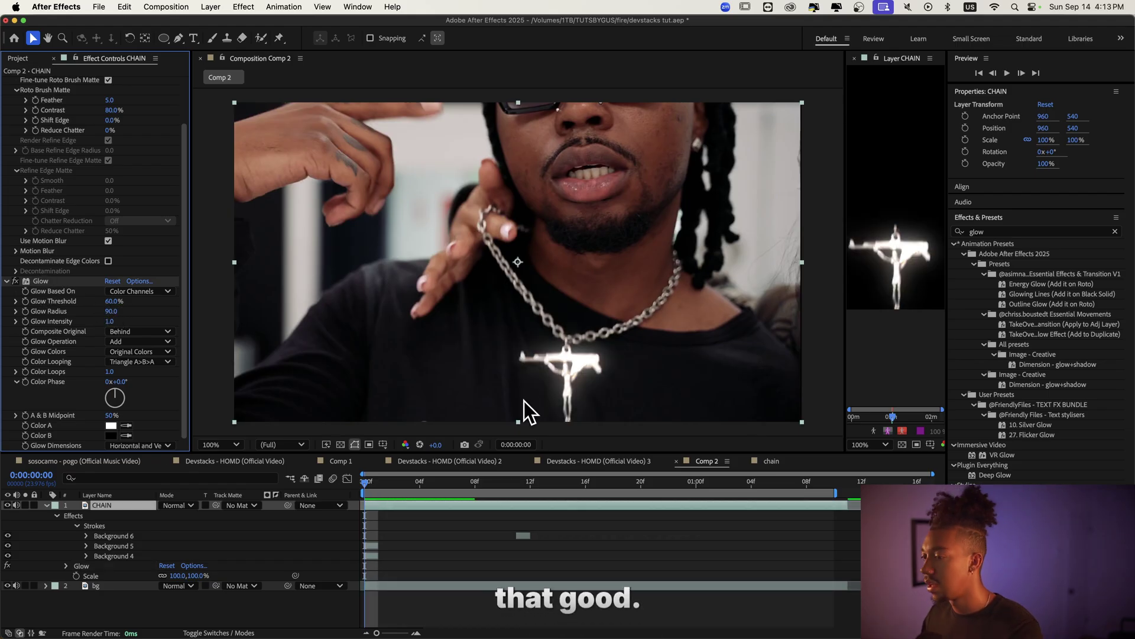
- Replace the Glow effect on the CHAIN layer with Deep Glow and preview the clip
click(42, 282)
key(Delete)
double_click(994, 475)
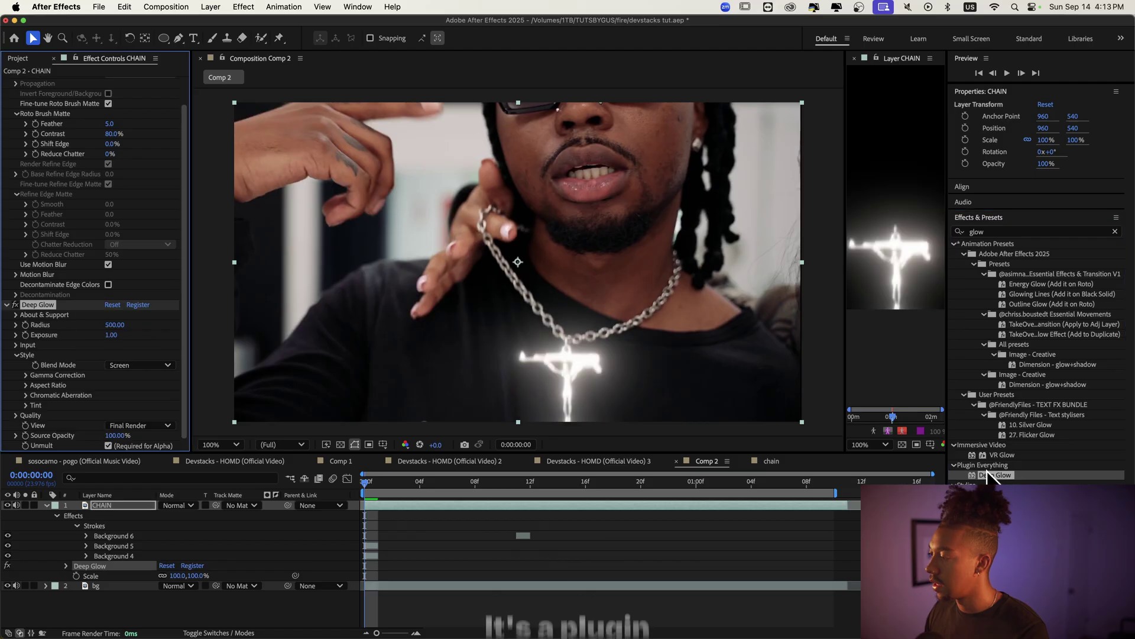
key(comma)
key(comma)
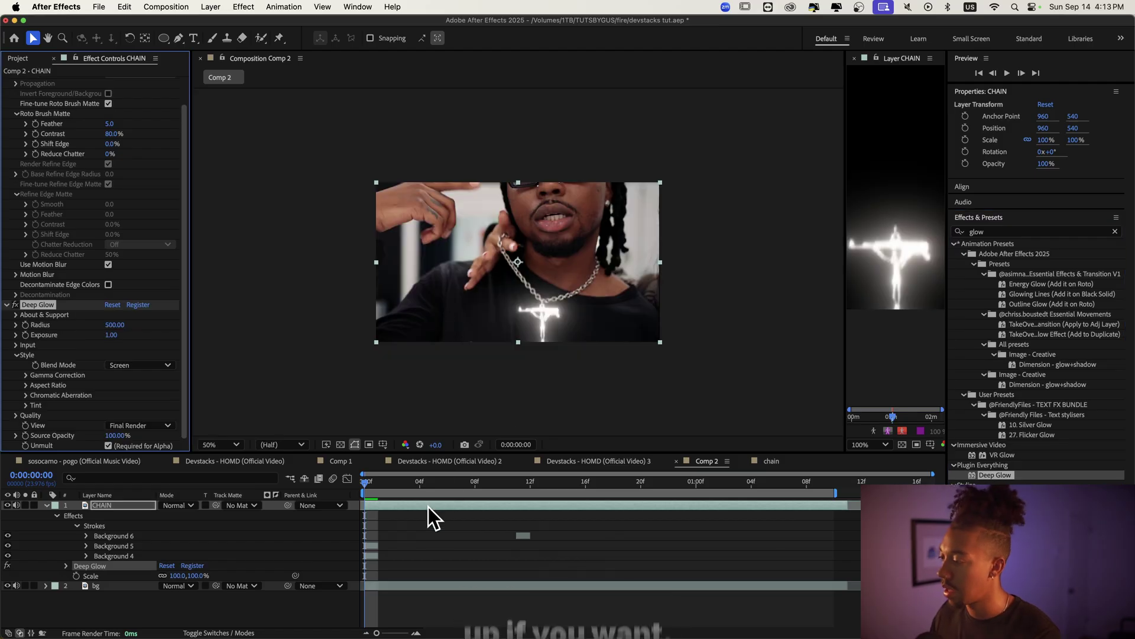
key(period)
key(period)
key(space)
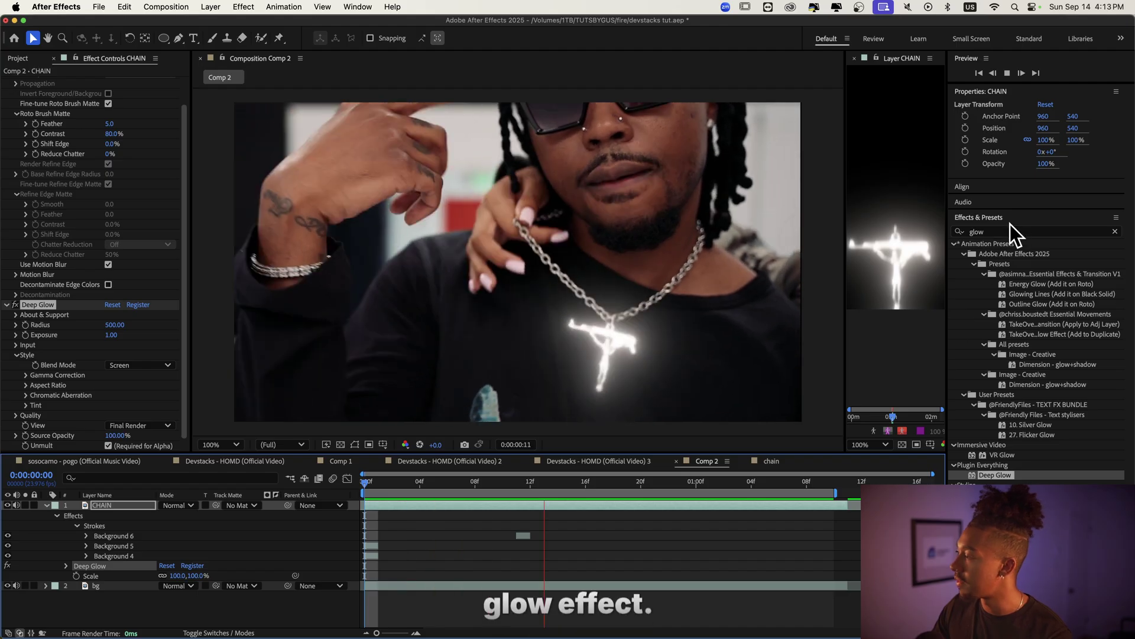
- Find the Exposure effect and add it to the CHAIN layer above Deep Glow
click(999, 230)
text(exposiu)
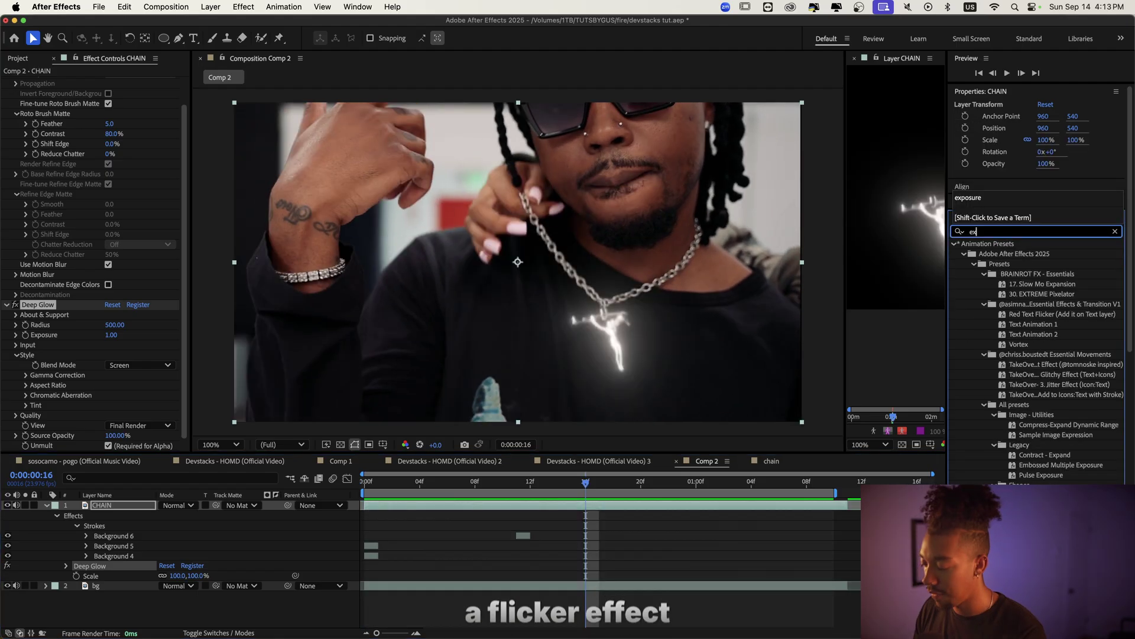
key(BackSpace)
key(BackSpace)
text(ure)
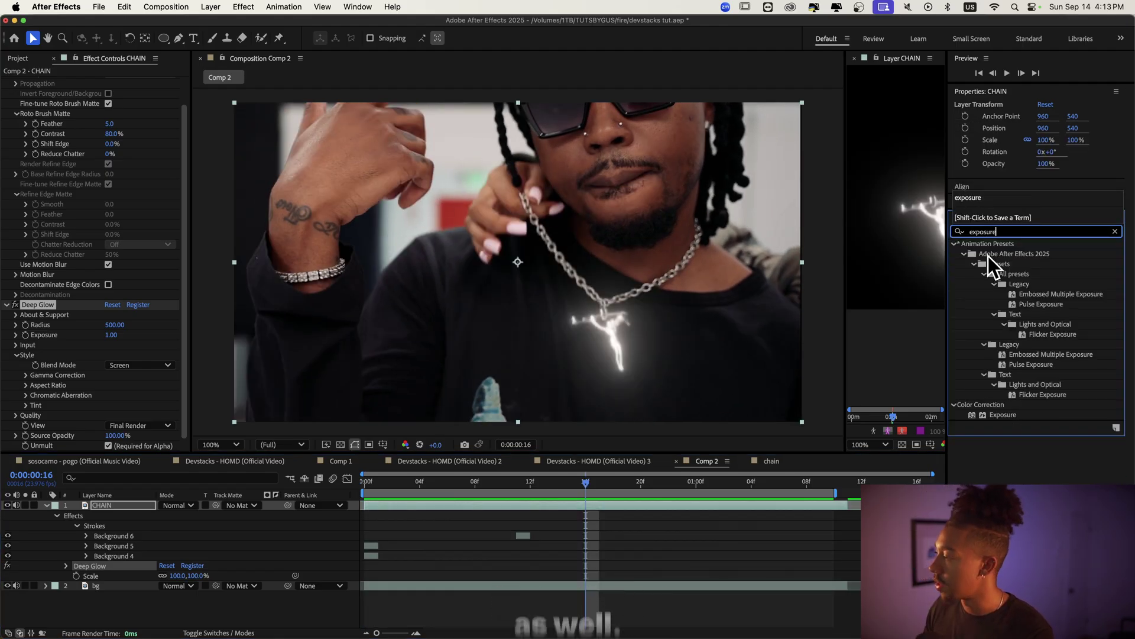
drag(1002, 411, 101, 399)
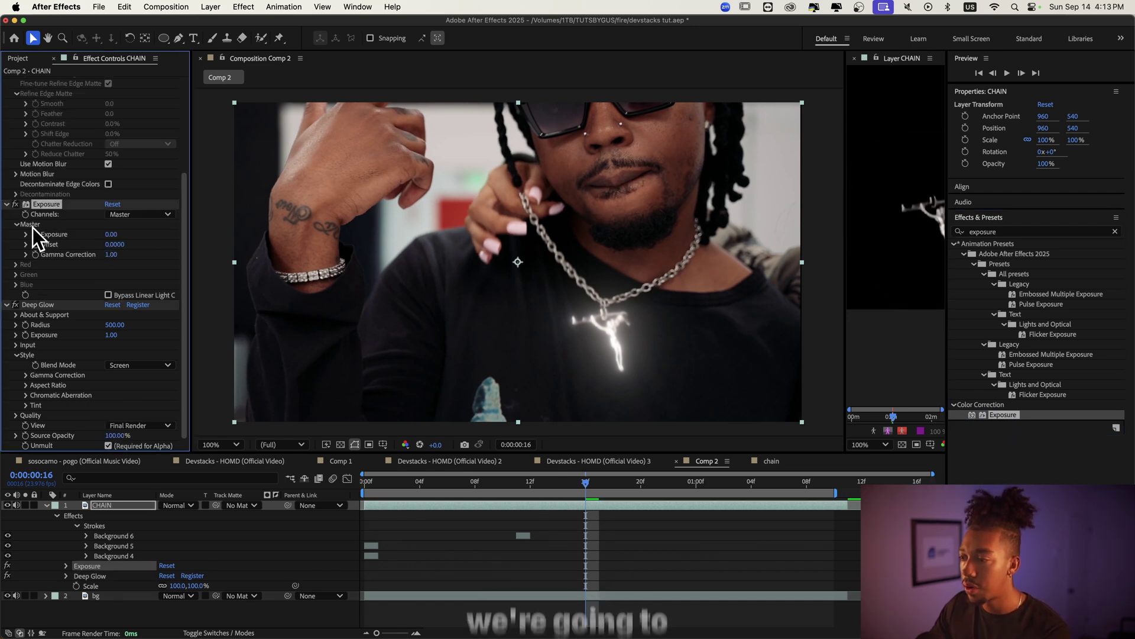
- Add the expression wiggle(12,2) to the Exposure effect's master Exposure and preview the flicker from the start
alt+click(36, 234)
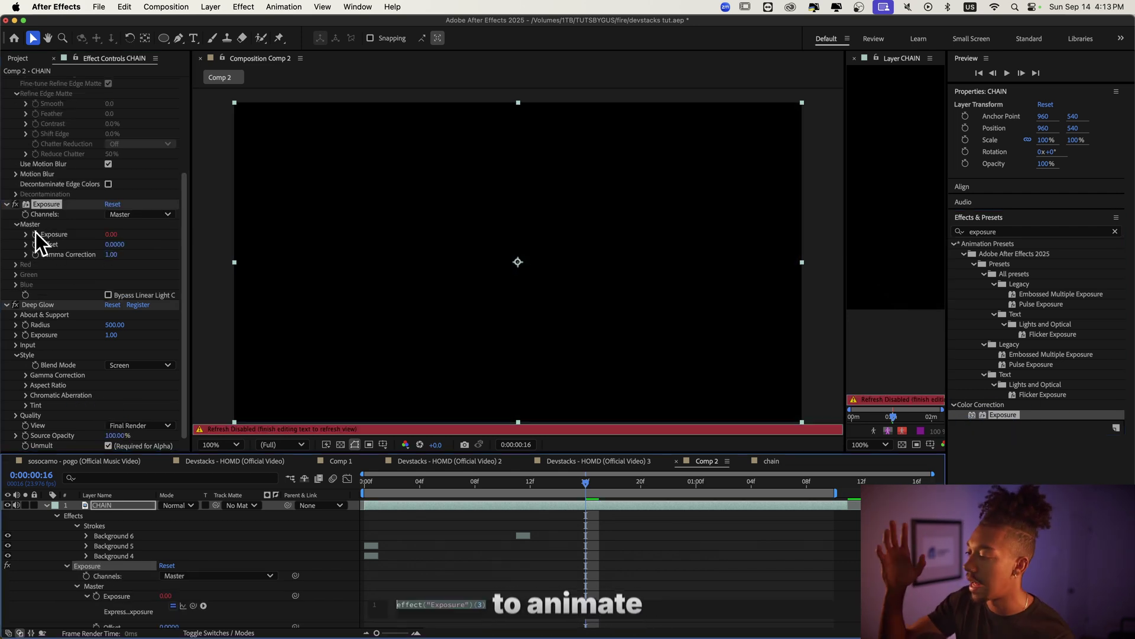
text(wigg)
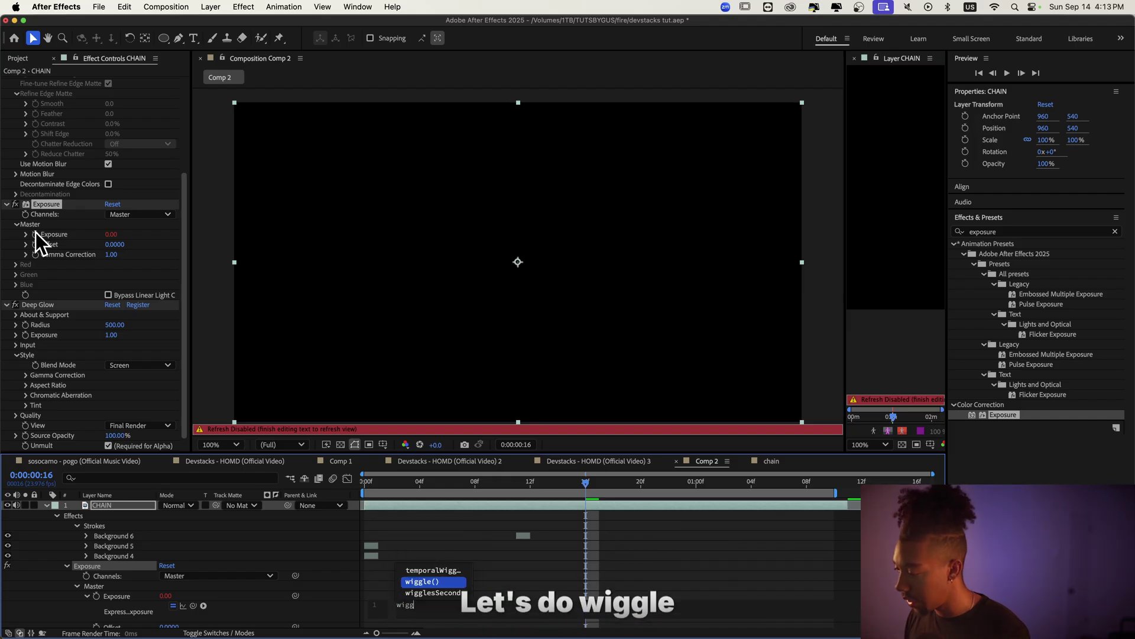
text(le()
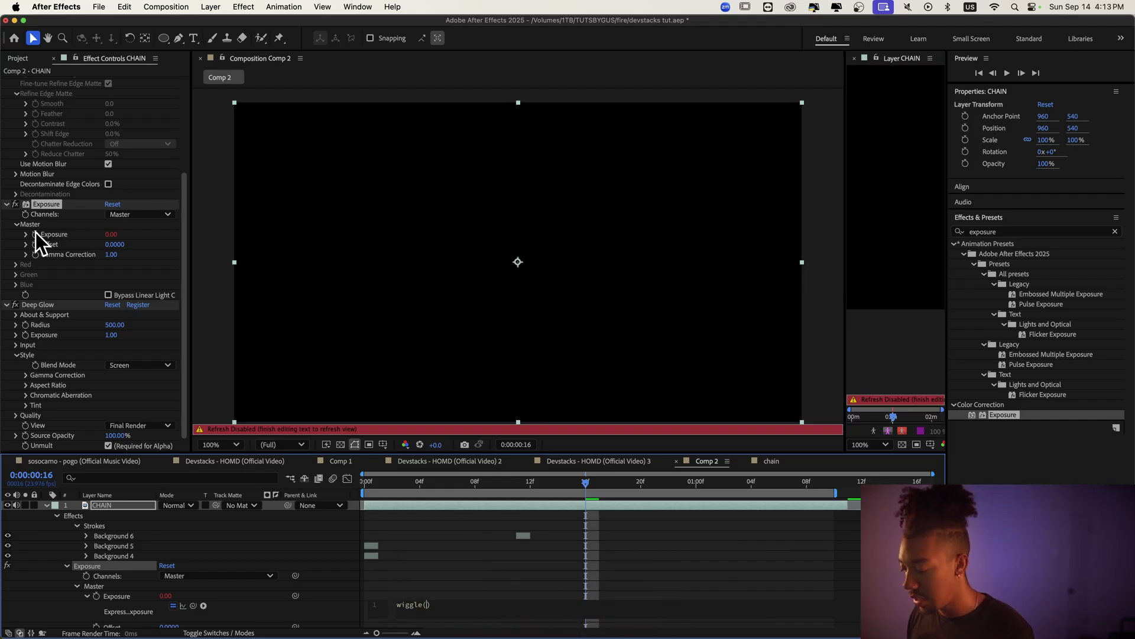
text(12,2)
click(354, 486)
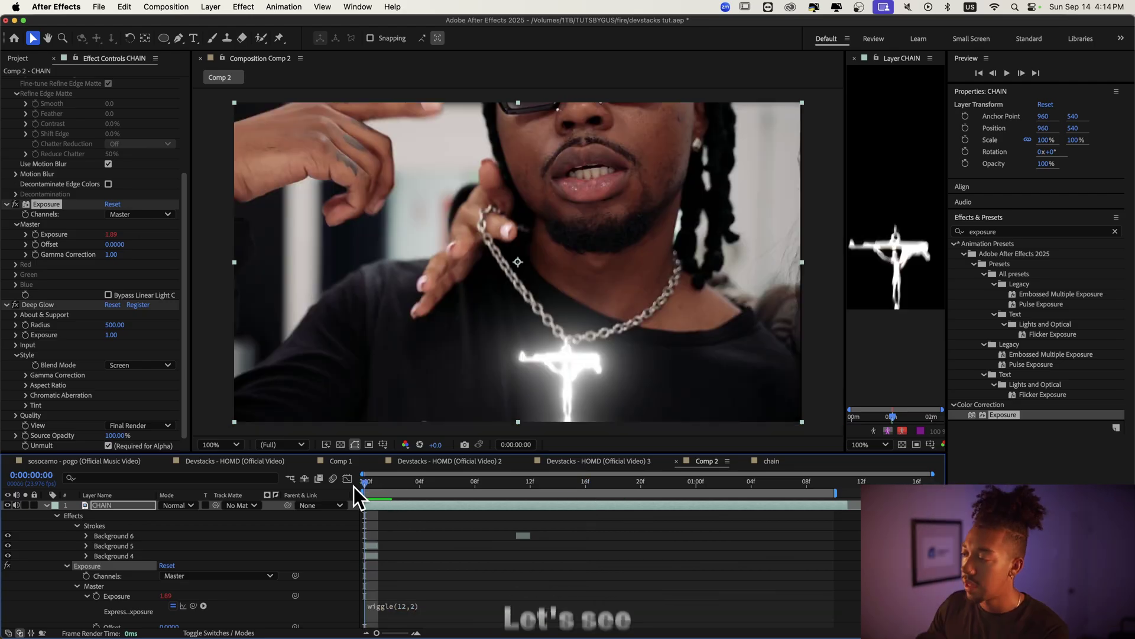
key(space)
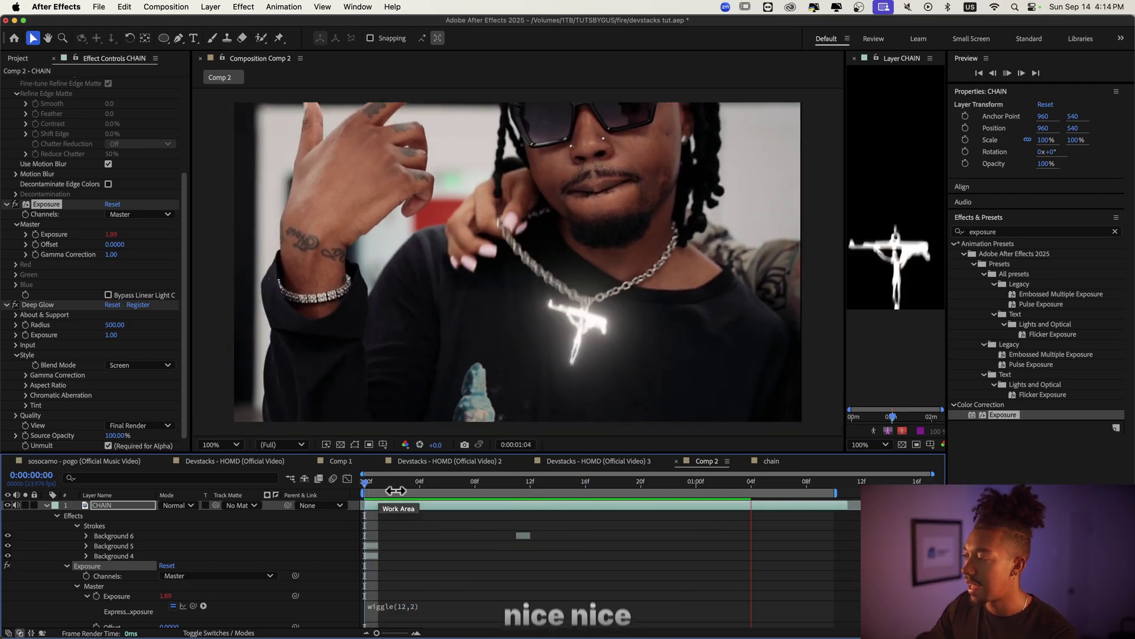
key(space)
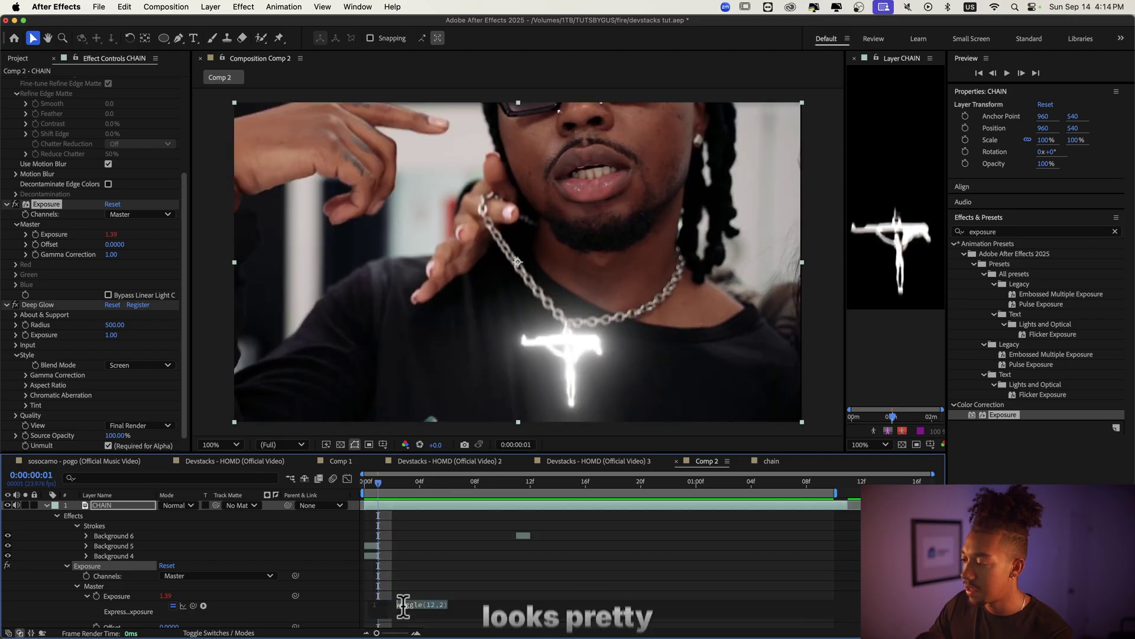
- Change the Exposure expression to wiggle(12,5) and preview the flicker from the start
key(BackSpace)
key(BackSpace)
text(5))
click(365, 482)
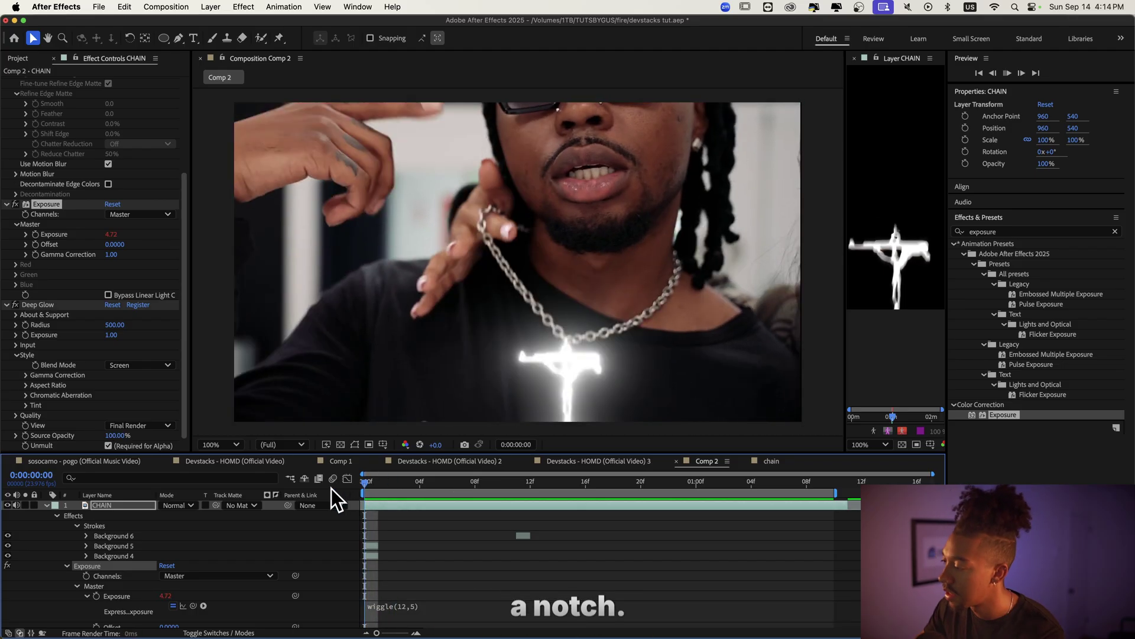
key(space)
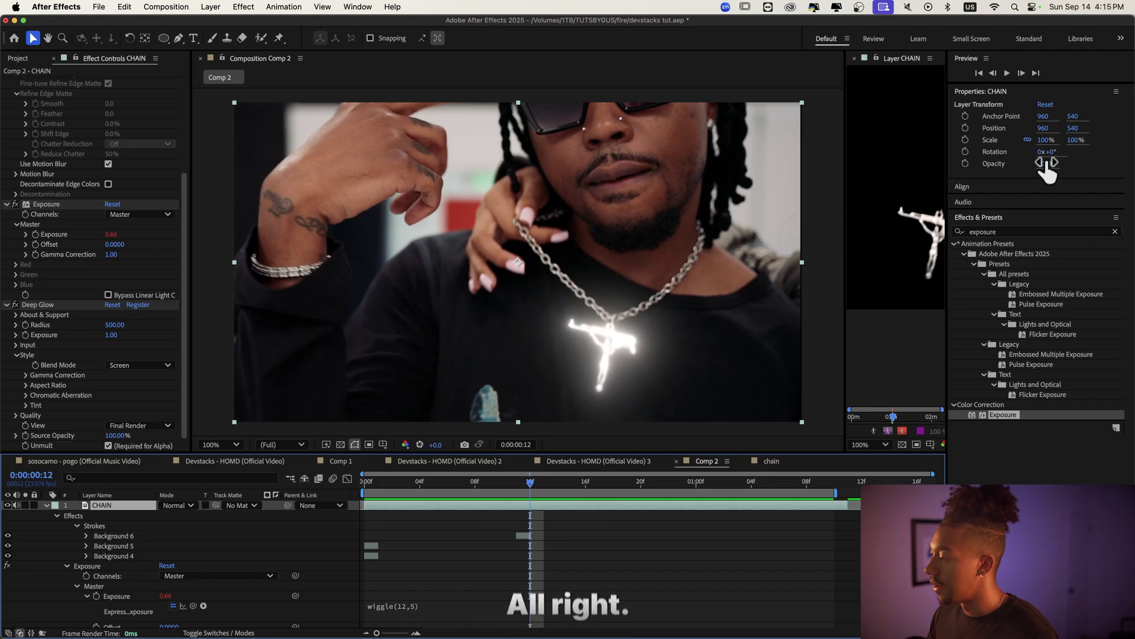
- Search for CC Light Rays and apply it to the CHAIN layer below Deep Glow
click(1021, 232)
text(cc light ra)
drag(998, 254, 498, 479)
drag(113, 447, 101, 441)
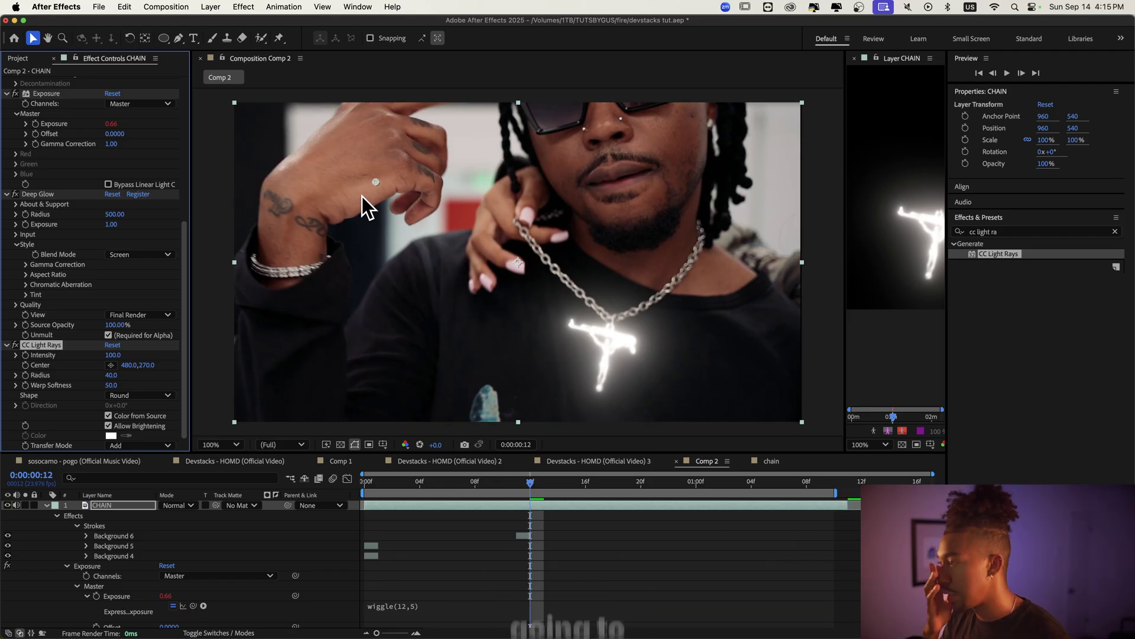
- Place the CC Light Rays center on the pendant at the clip's first frame, at about 1124, 898
drag(375, 186, 593, 339)
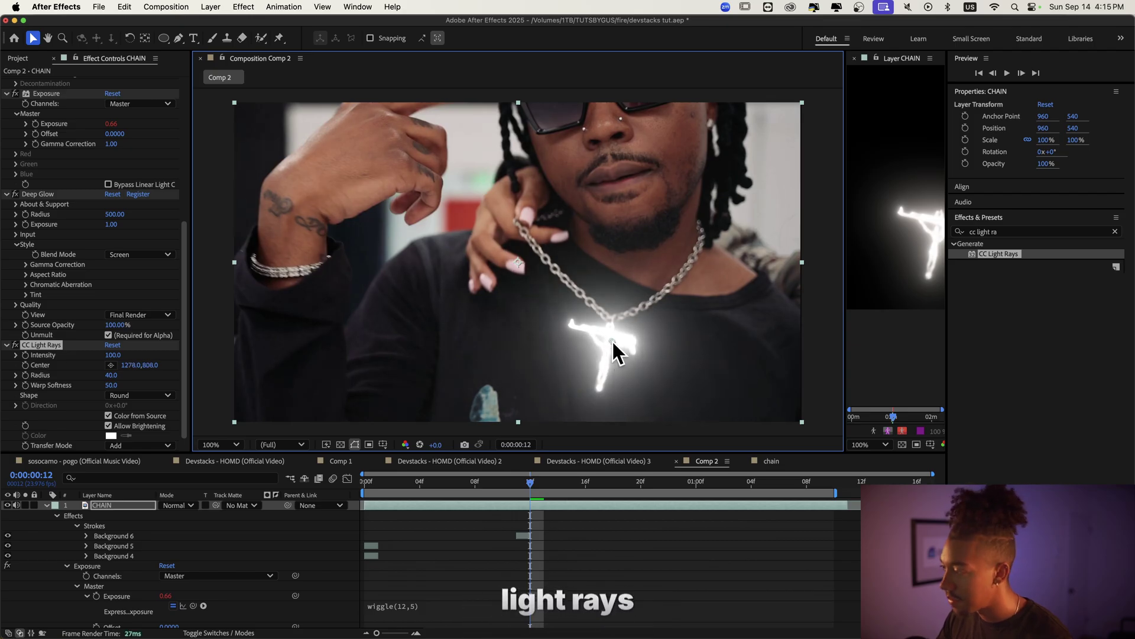
drag(611, 342, 609, 343)
drag(531, 482, 307, 488)
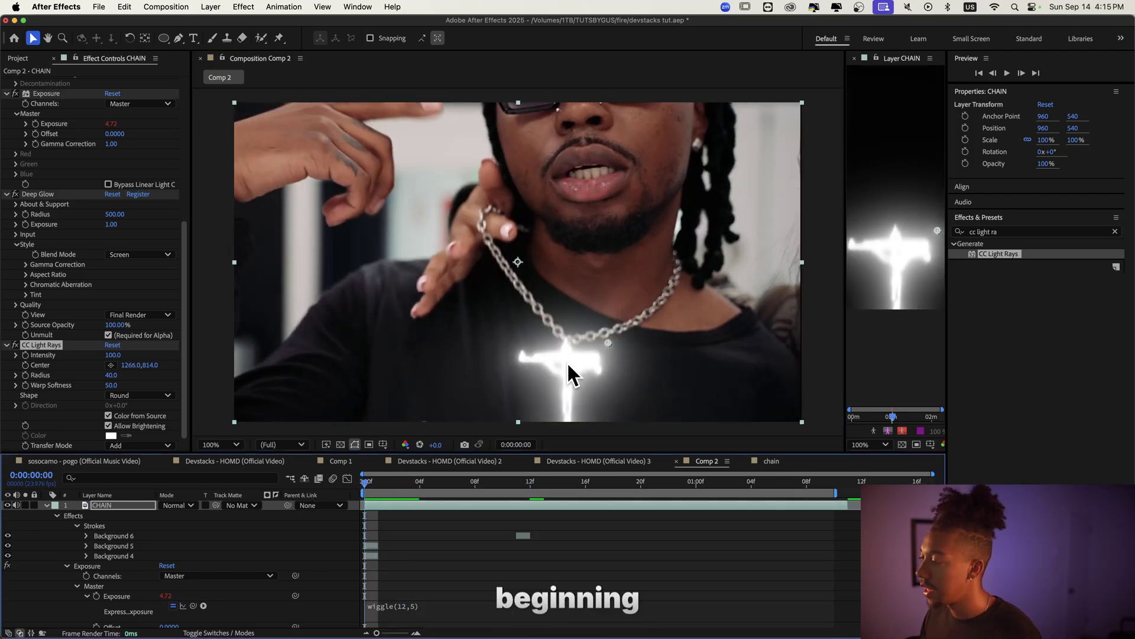
drag(610, 335, 576, 356)
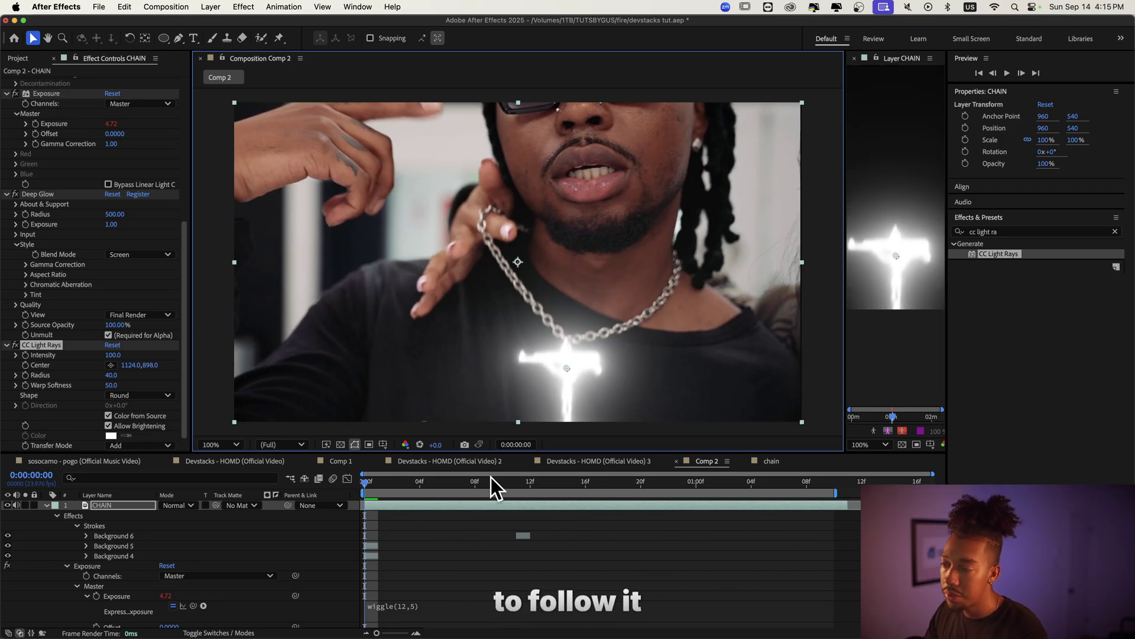
- Start keyframing the CC Light Rays Center at the first frame and move it onto the pendant at 0:00:00:04
drag(435, 479, 266, 485)
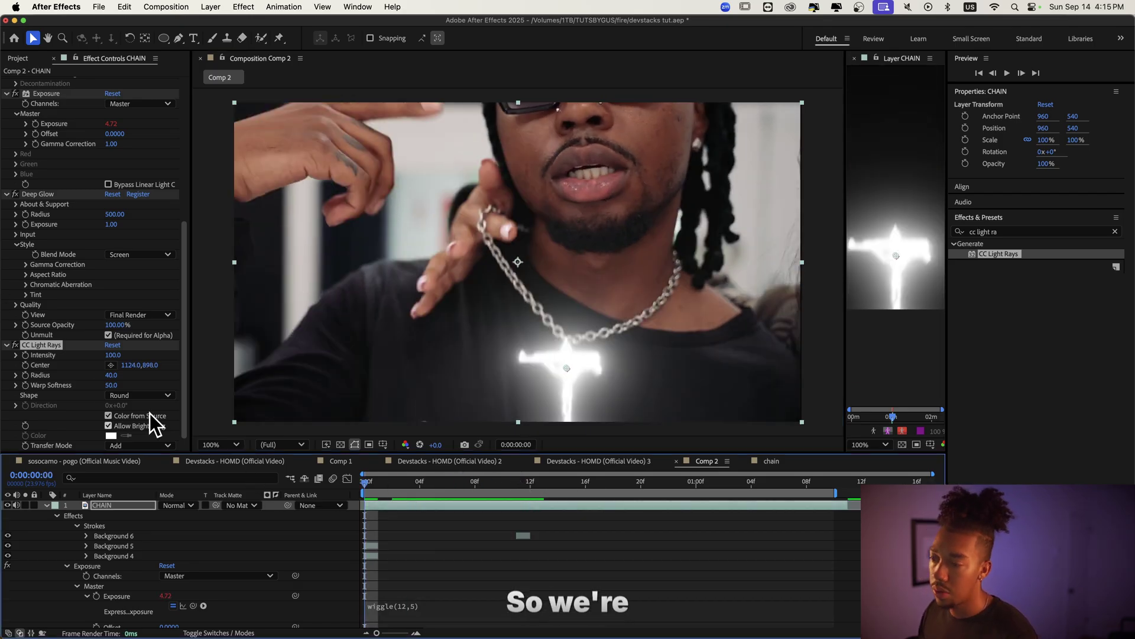
click(26, 366)
click(434, 481)
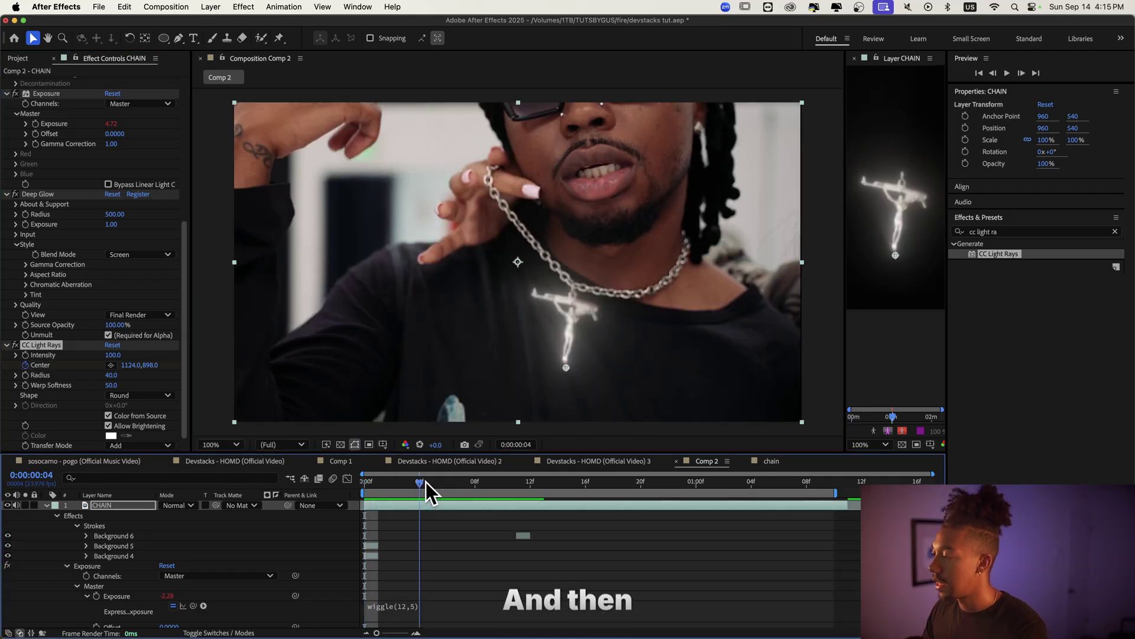
drag(566, 368, 587, 349)
- Continue keyframing the CC Light Rays Center along the pendant from 0:00:00:08, placing it at about 1280, 764 at 0:00:00:17
click(475, 481)
drag(495, 478, 571, 481)
click(600, 484)
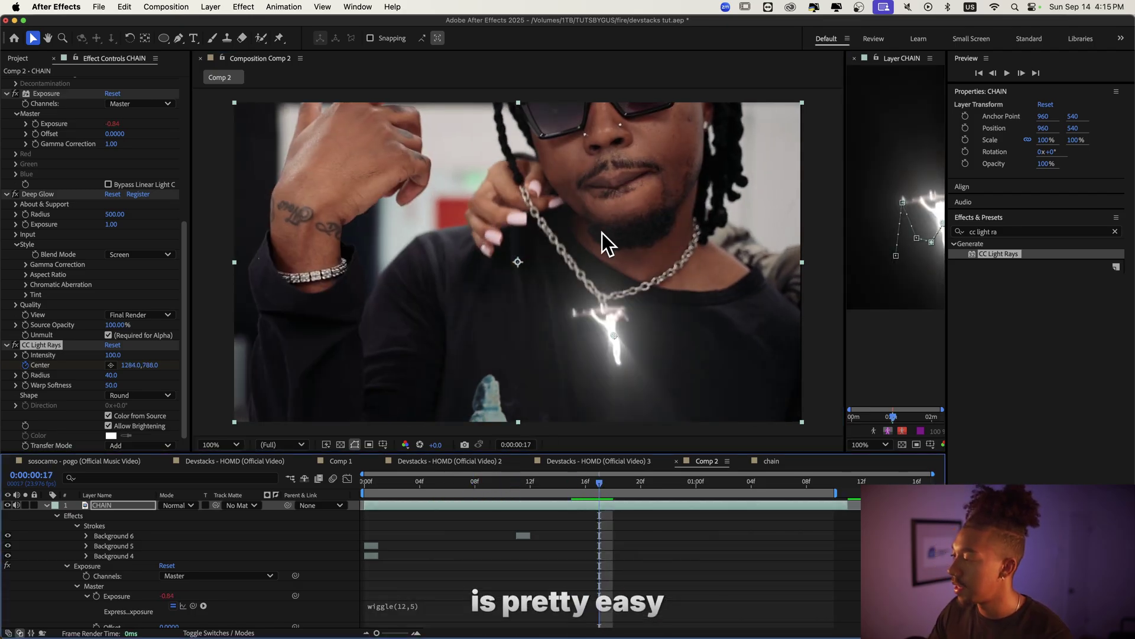
drag(619, 343, 613, 327)
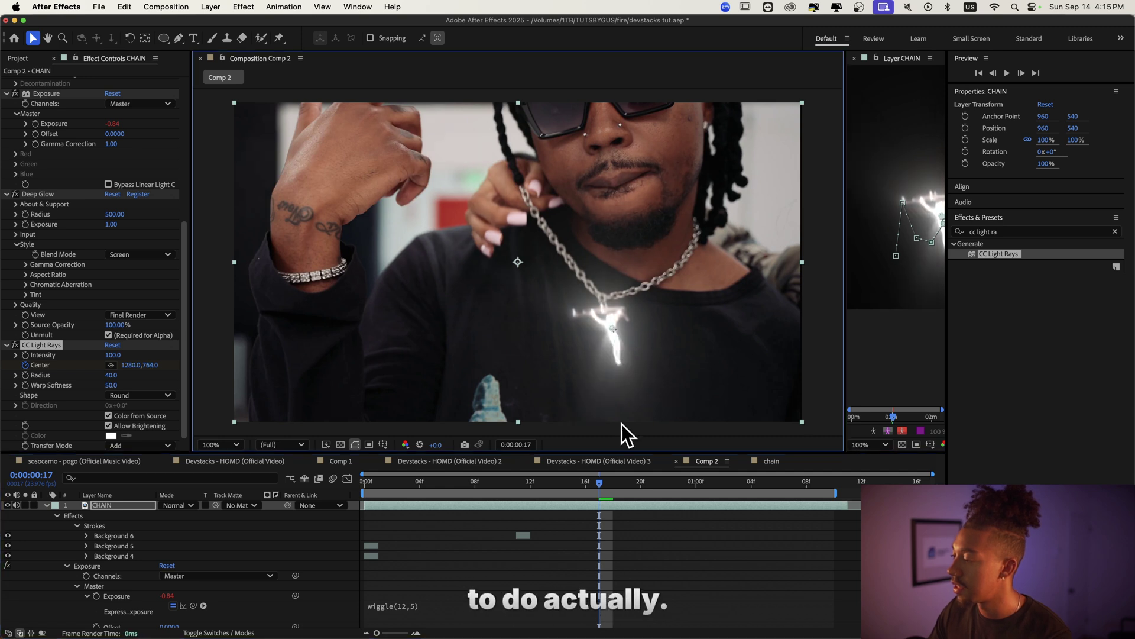
- Keyframe the CC Light Rays Center on the pendant every few frames through 0:00:01:06, ending at about 1156, 842
click(628, 484)
drag(612, 327, 599, 312)
click(666, 482)
drag(591, 311, 596, 303)
click(698, 482)
drag(699, 484, 710, 482)
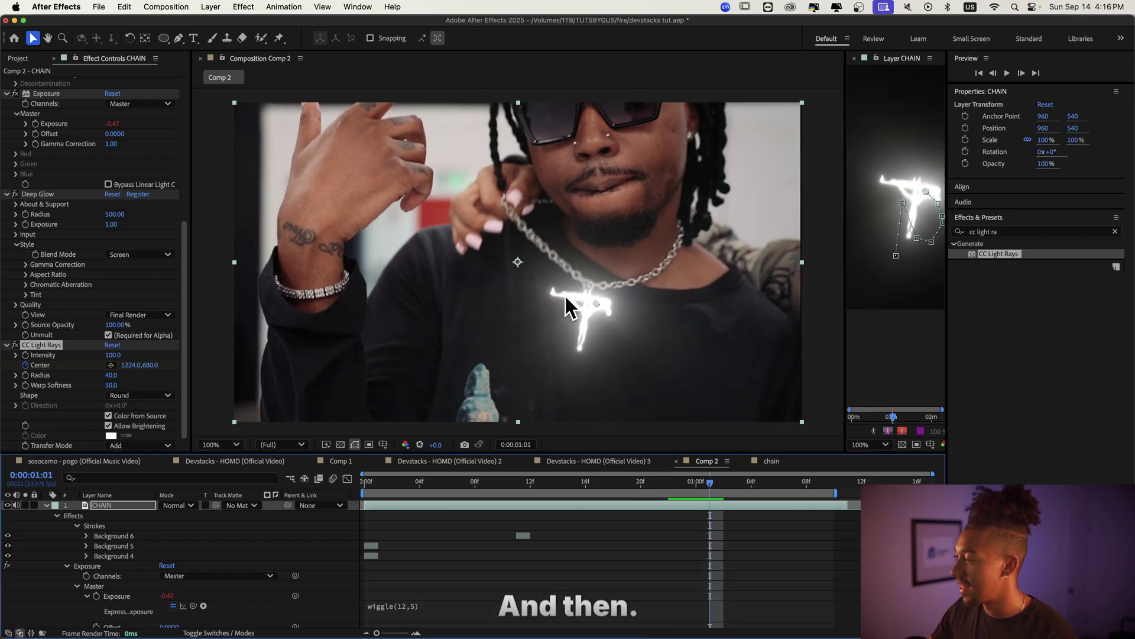
key(Home)
drag(594, 303, 575, 351)
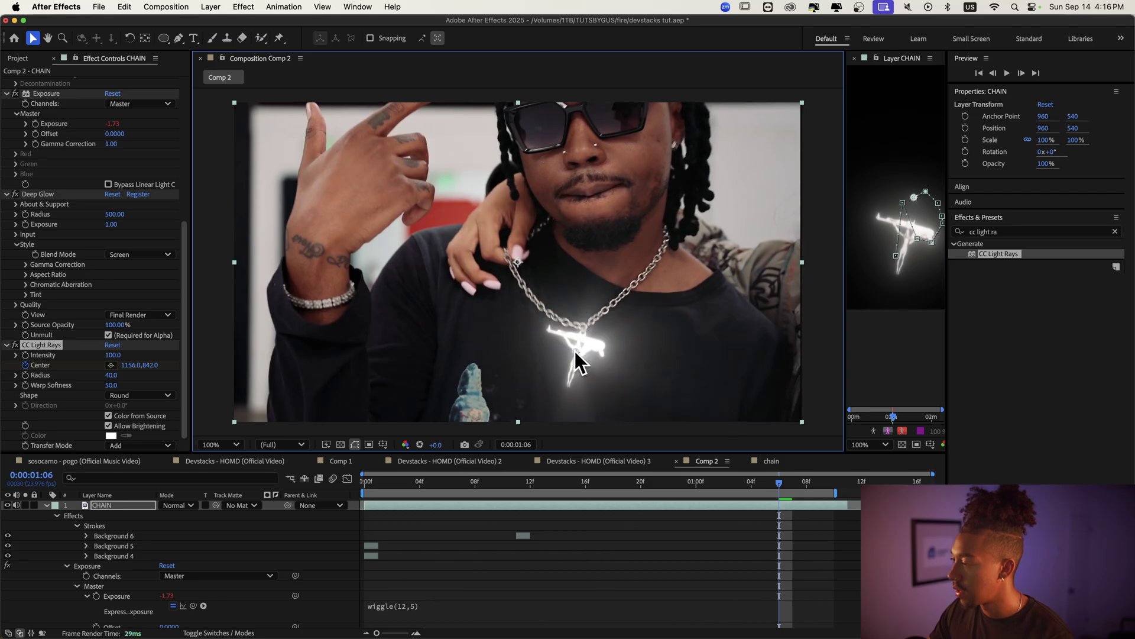
- Preview the composition from the start to check how the light rays follow the pendant
key(space)
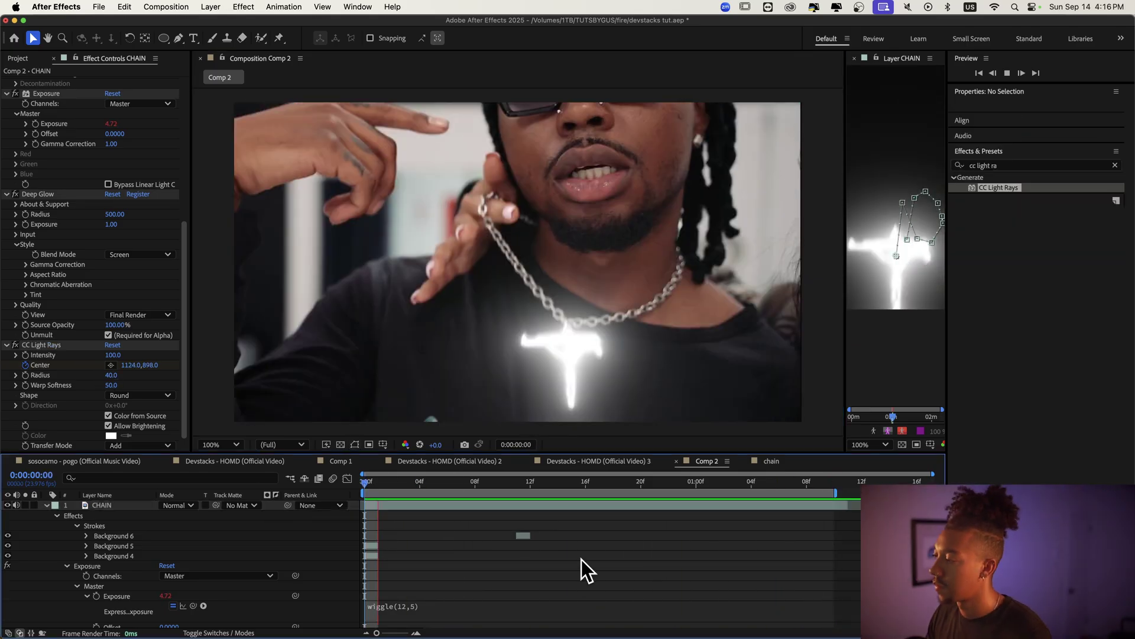
click(417, 545)
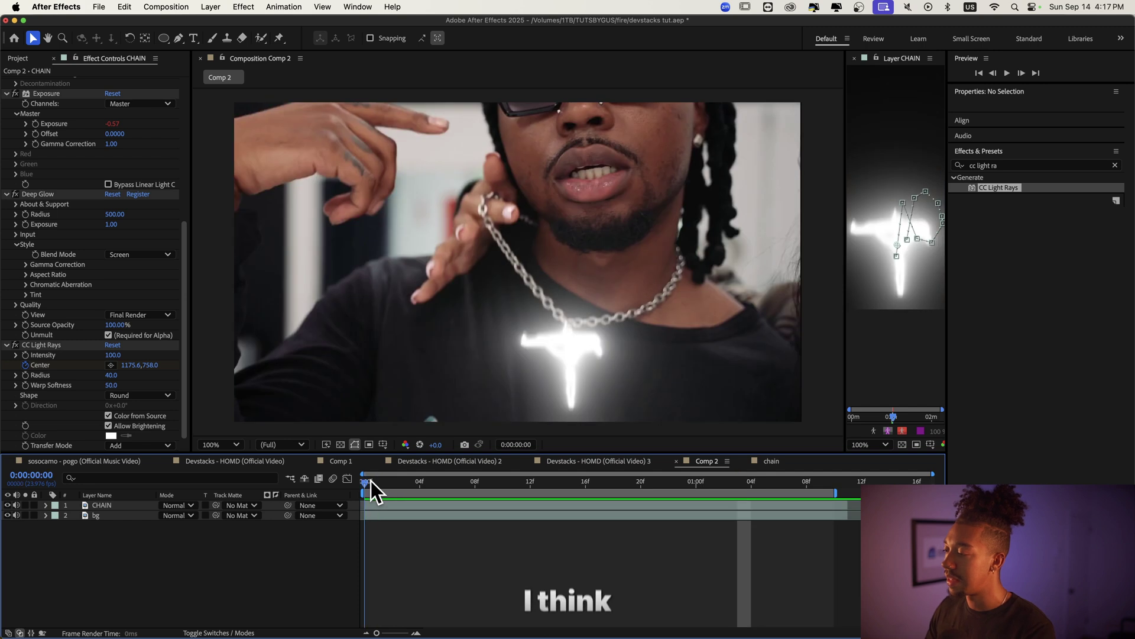
key(space)
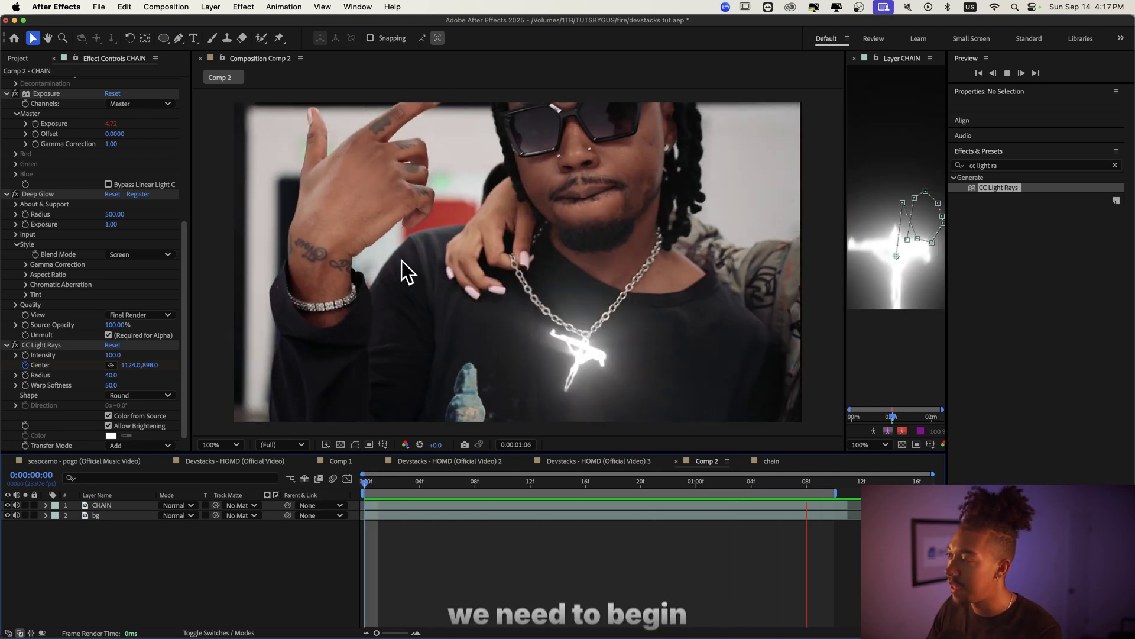
click(20, 58)
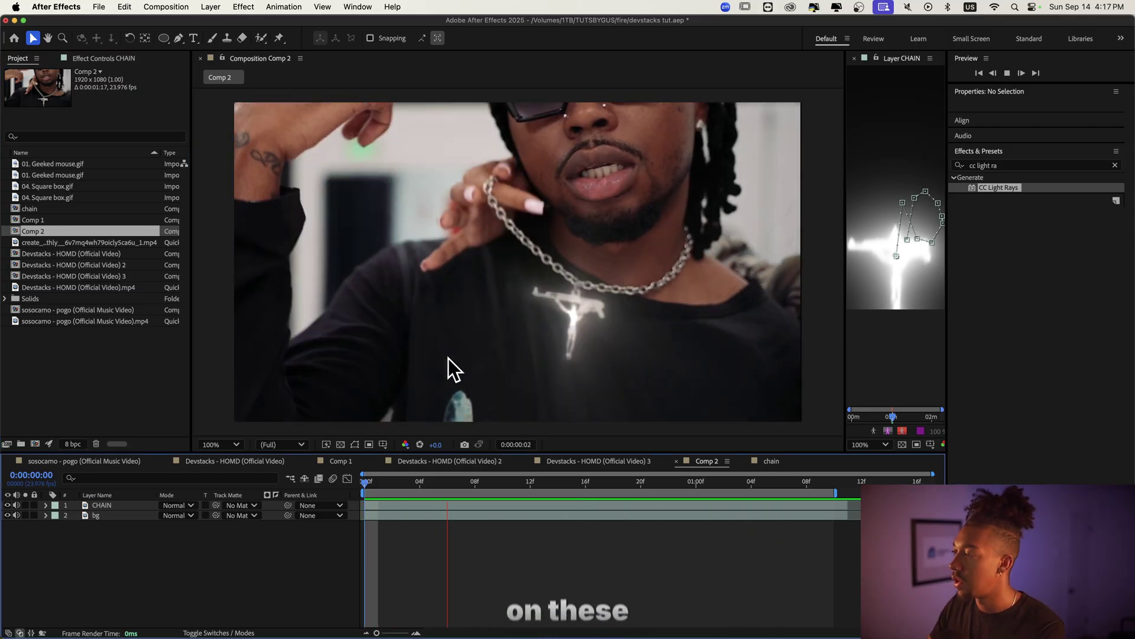
- Go back to the first frame and add an adjustment layer above the CHAIN layer
click(378, 483)
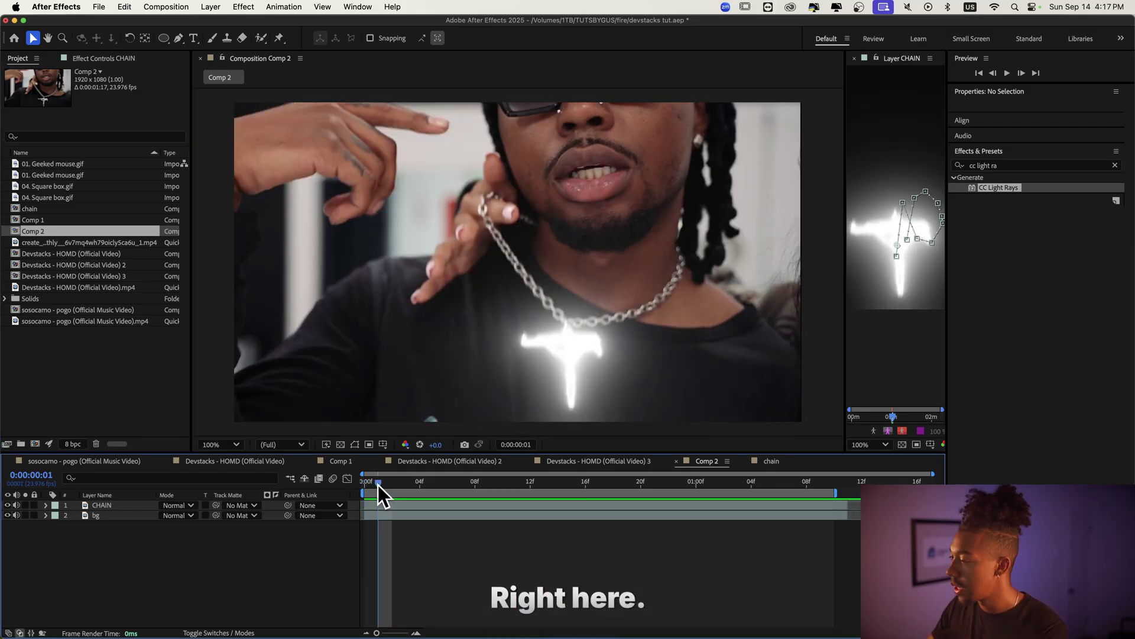
drag(378, 483, 364, 483)
click(414, 515)
click(476, 565)
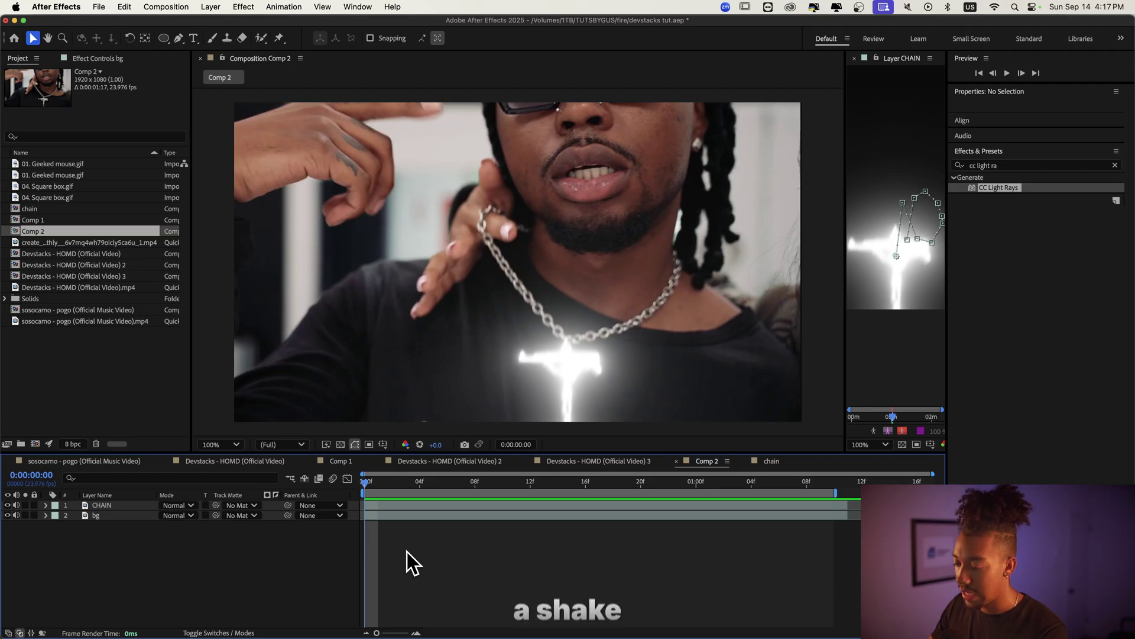
key(super+alt+y)
- Clear the effects search and open the NEW WAVE FX V2 folder in the user animation presets
click(988, 213)
click(985, 215)
click(988, 235)
key(BackSpace)
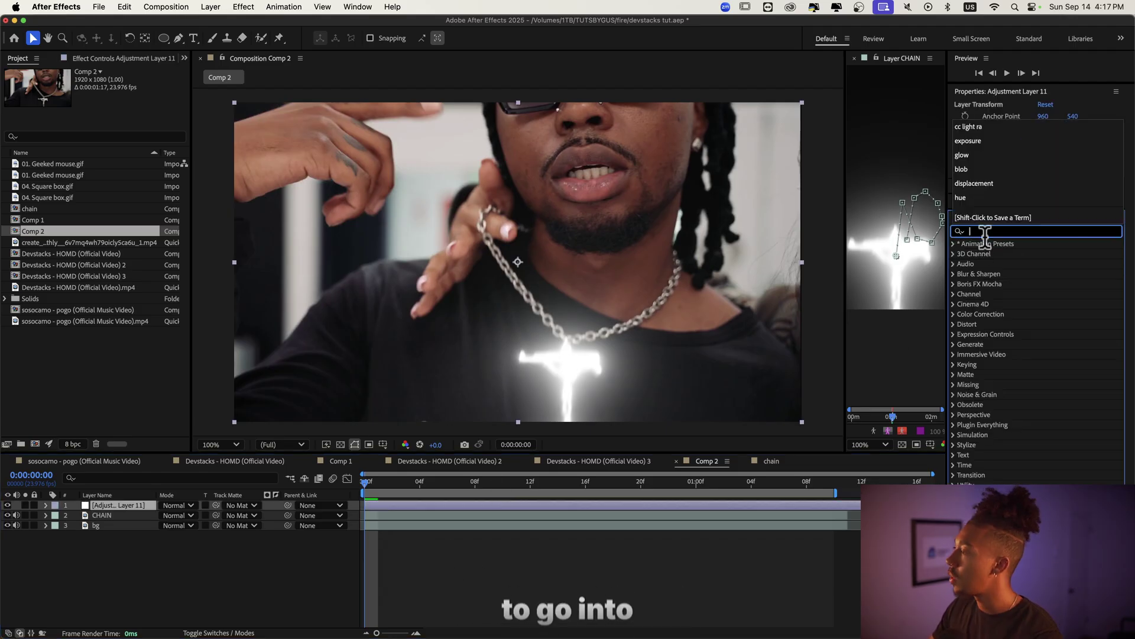
click(957, 244)
click(955, 245)
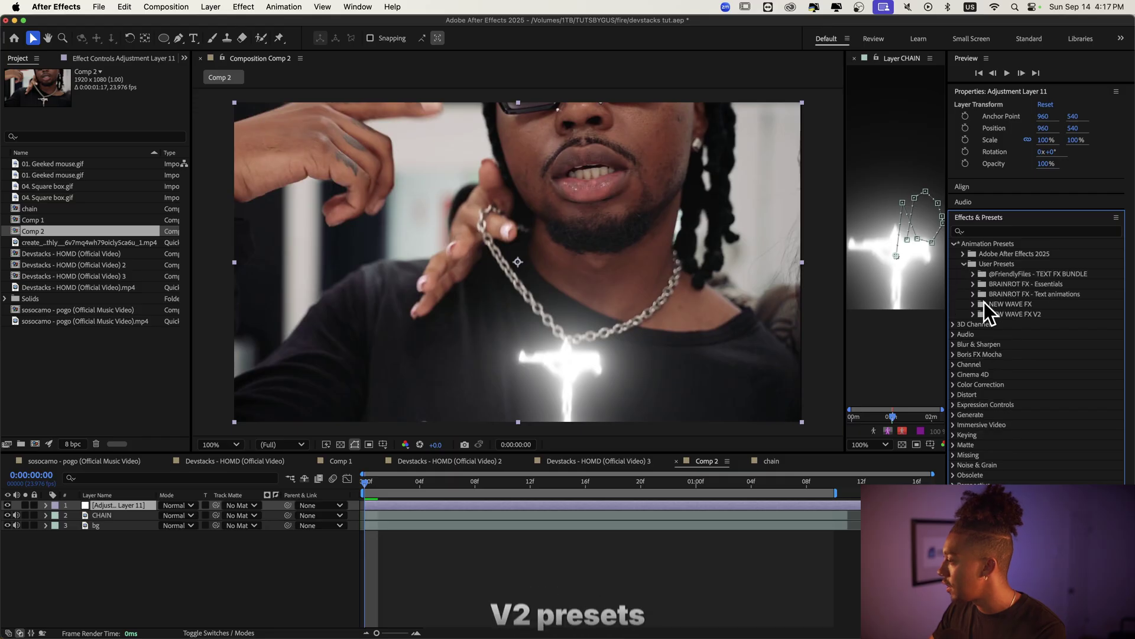
click(972, 314)
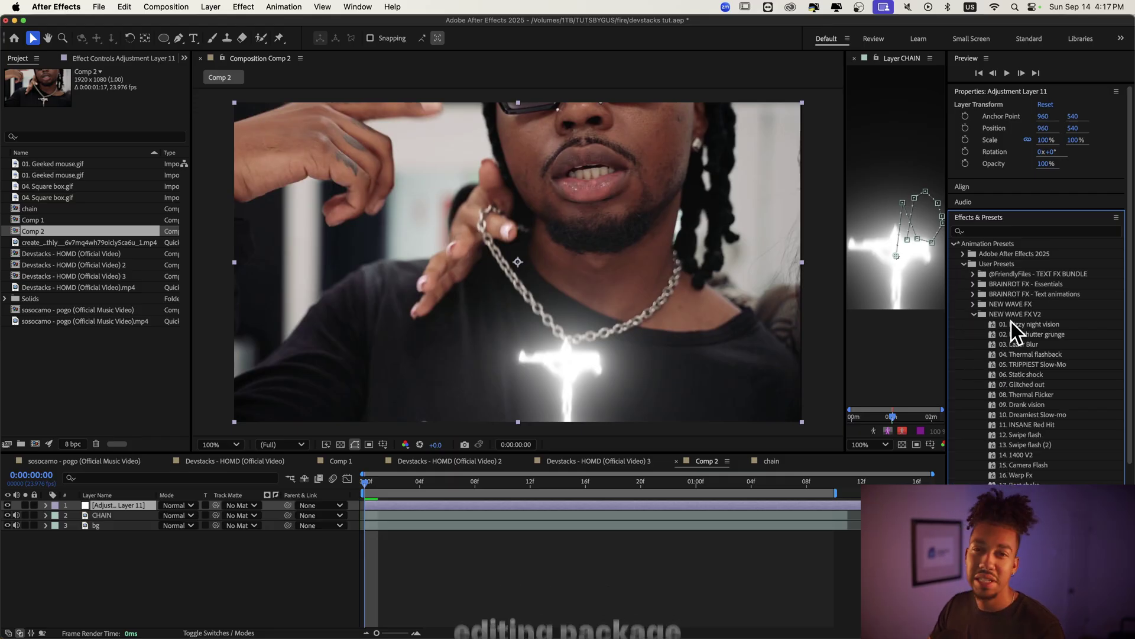
- Apply the 18. Spiral Red Hit preset to the adjustment layer from the first frame and preview it
scroll(1011, 321, down, 3)
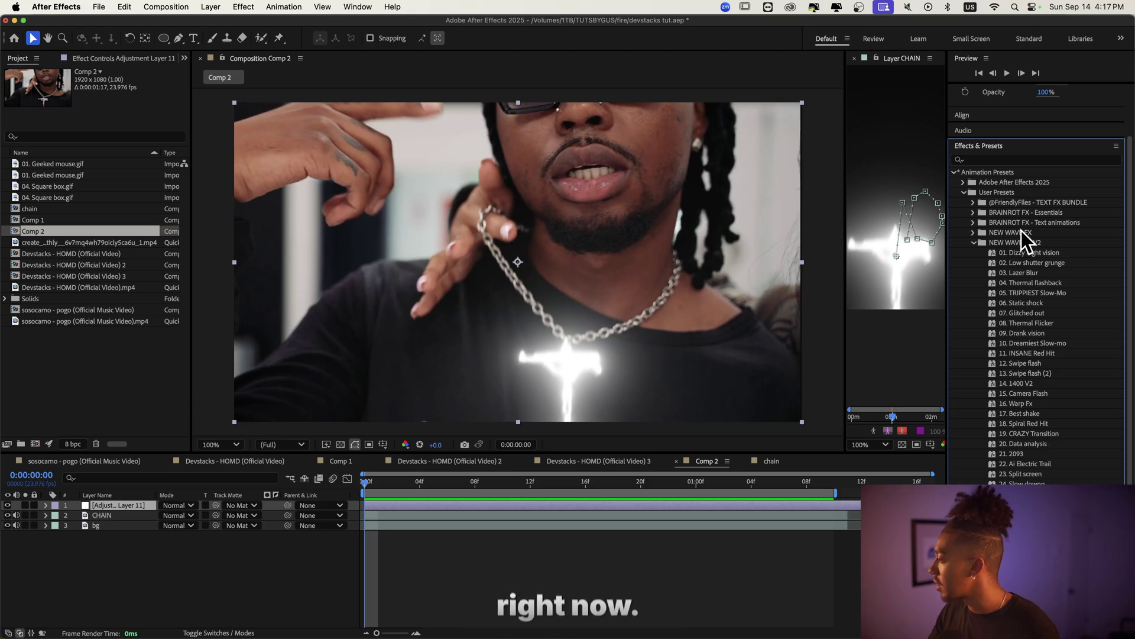
scroll(1027, 449, down, 3)
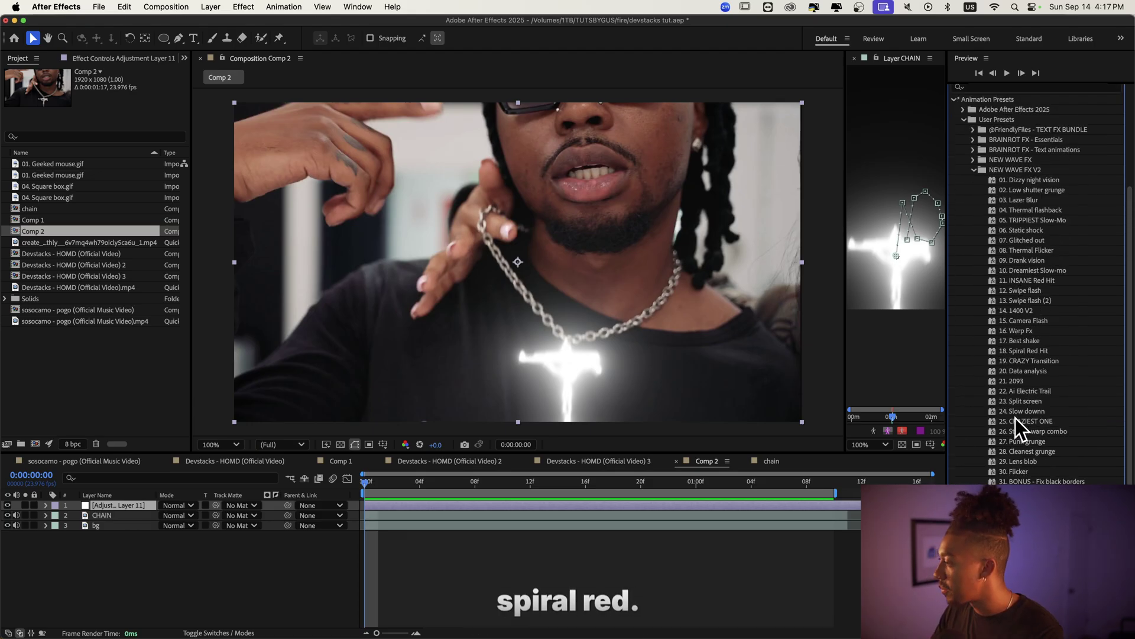
drag(1030, 349, 393, 505)
drag(993, 350, 360, 505)
key(space)
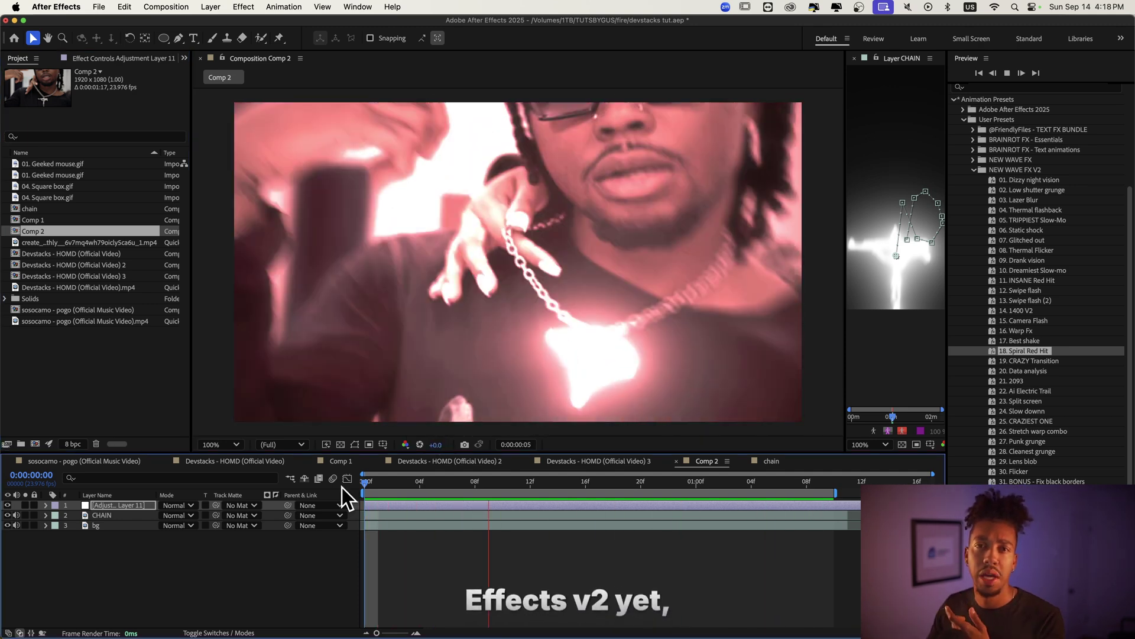
- Search for Lumetri Color and apply it to the bg layer
click(550, 525)
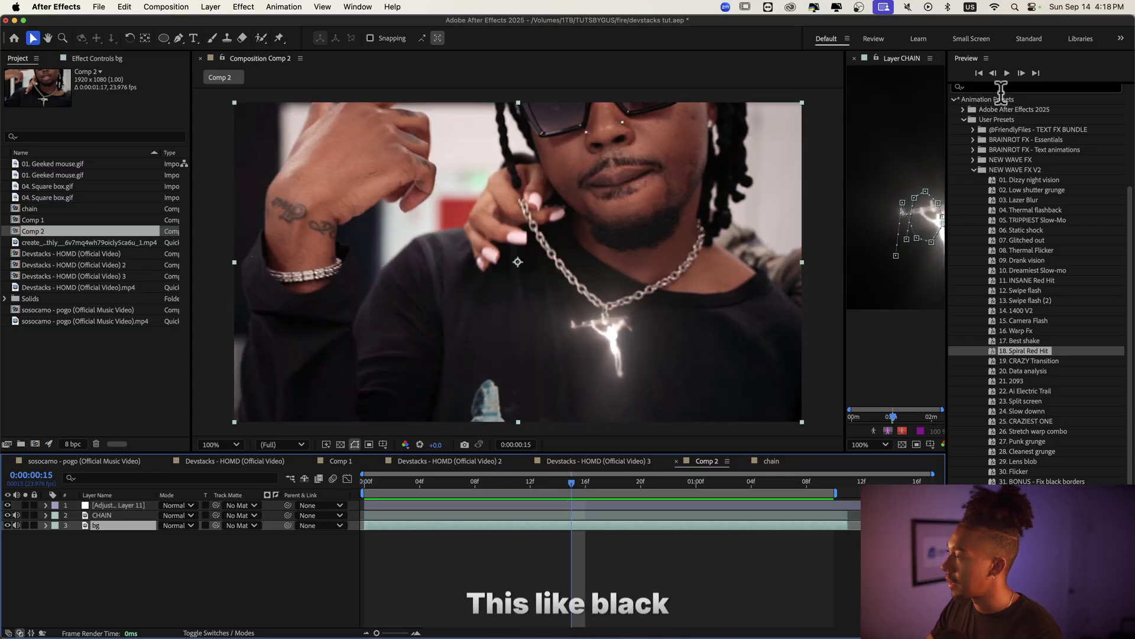
click(989, 156)
text(lumetr)
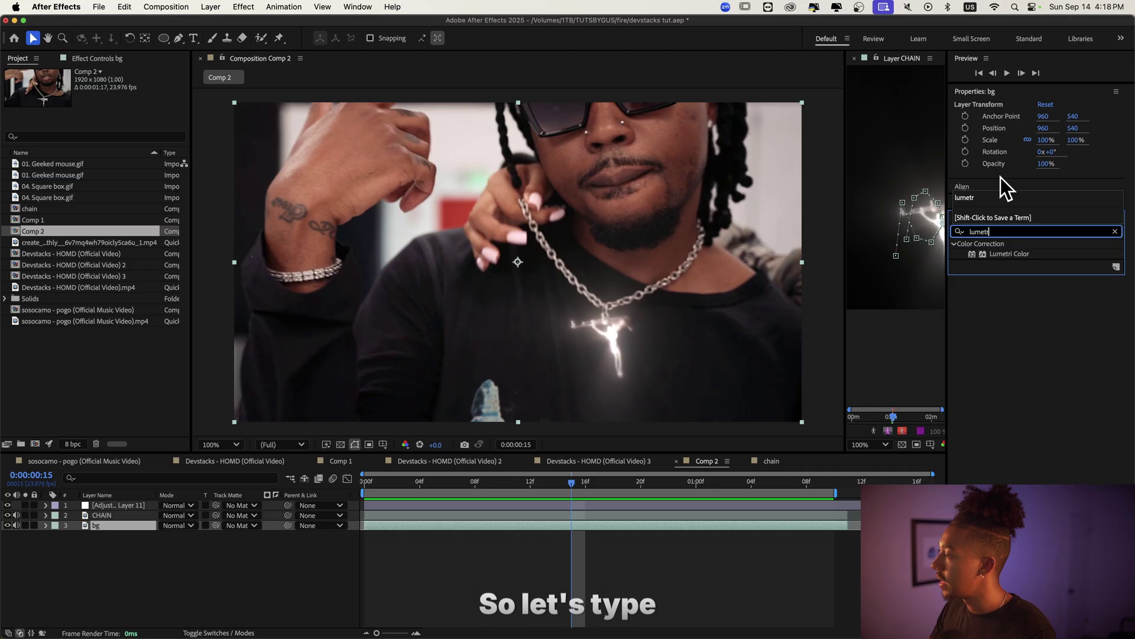
drag(1002, 269, 51, 97)
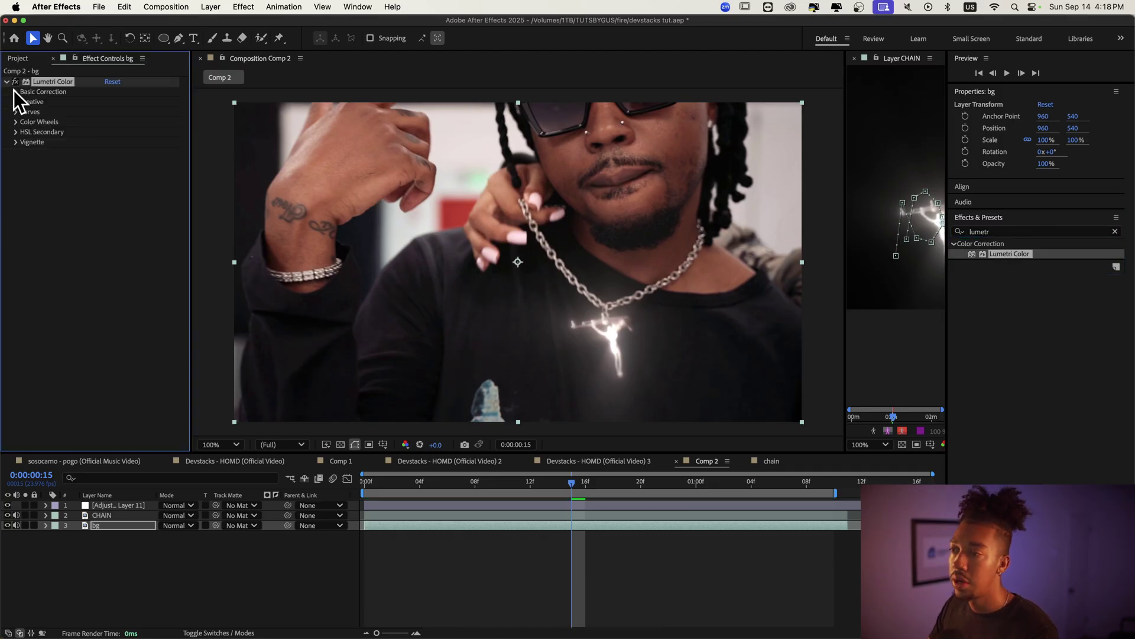
- Keyframe the bg layer's Lumetri Saturation from 100 at the first frame to 0 at 0:00:00:06
key(Home)
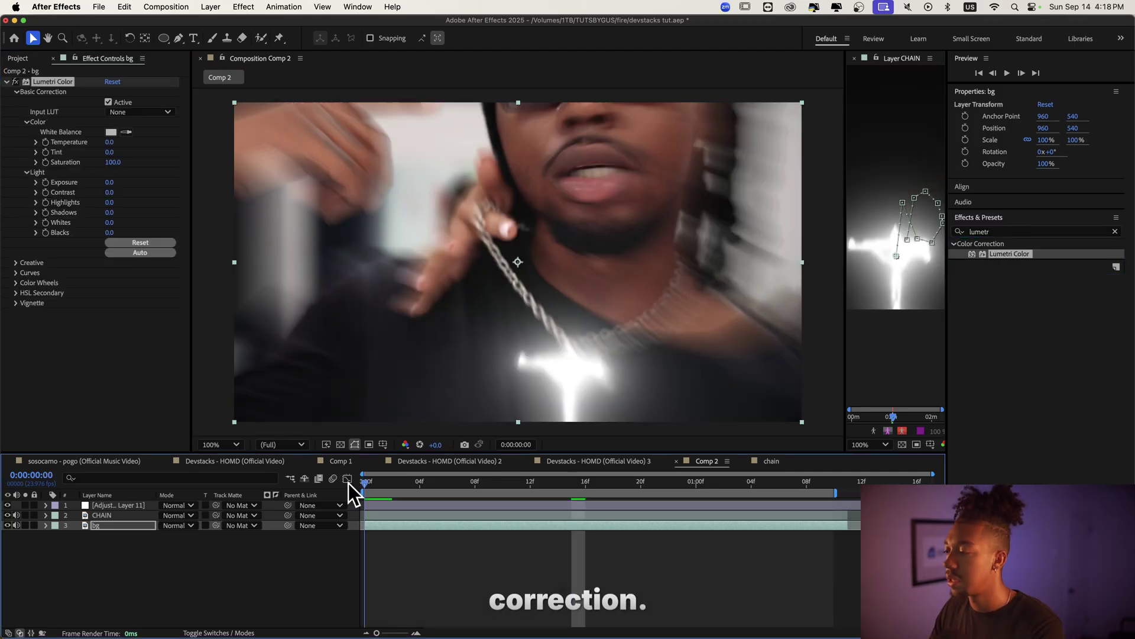
click(46, 162)
key(space)
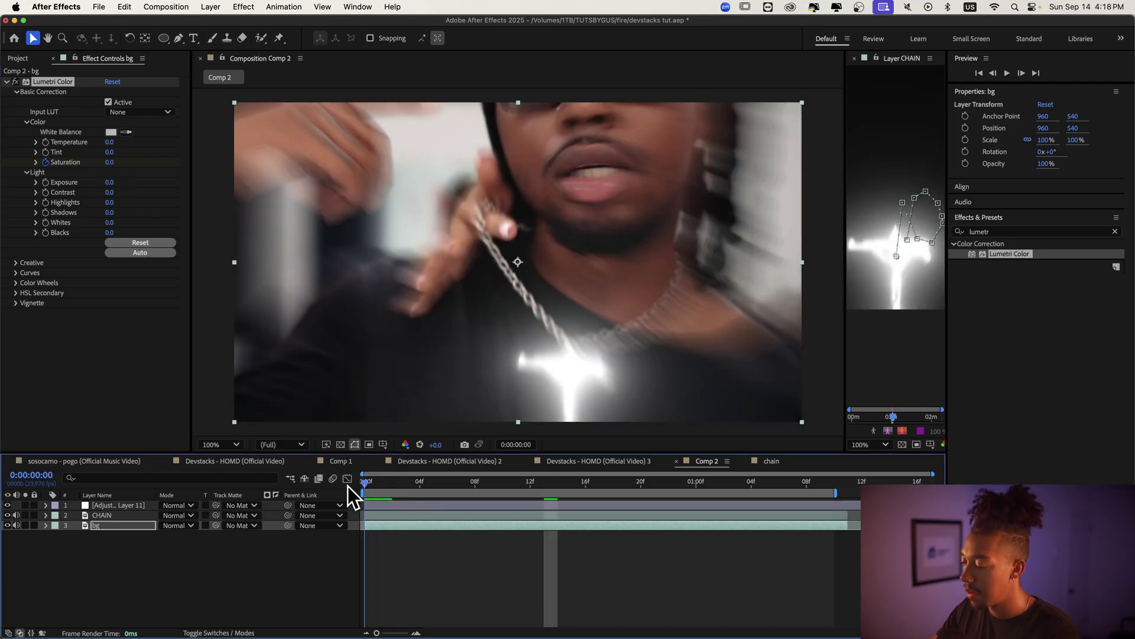
key(u)
click(533, 546)
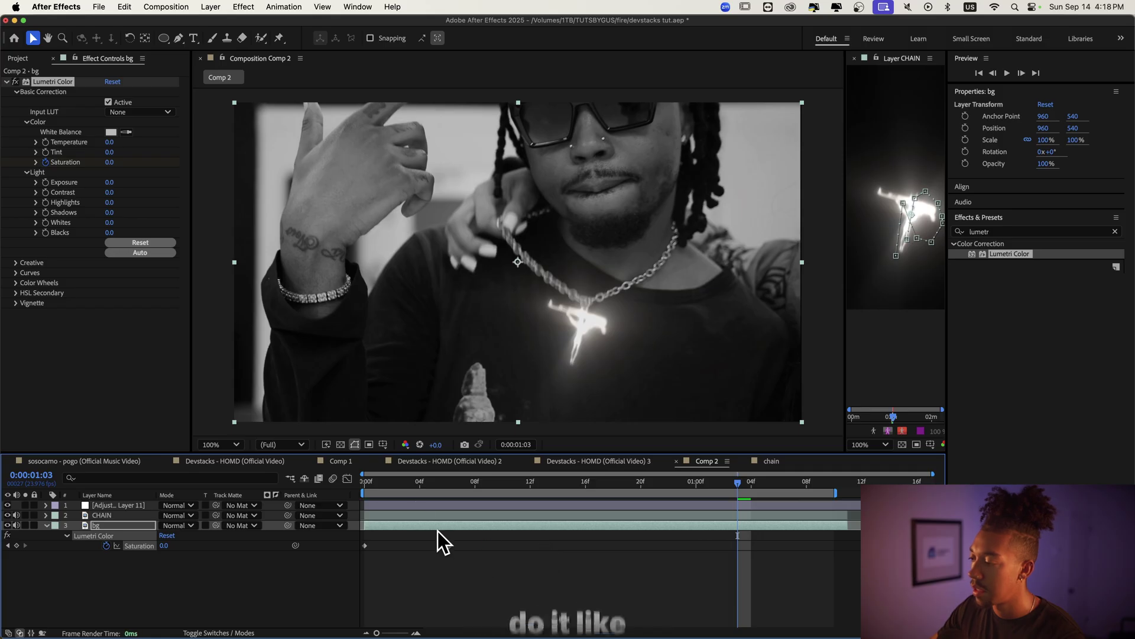
- Preview the background's fade to black and white together with the red hit effect
key(space)
click(362, 505)
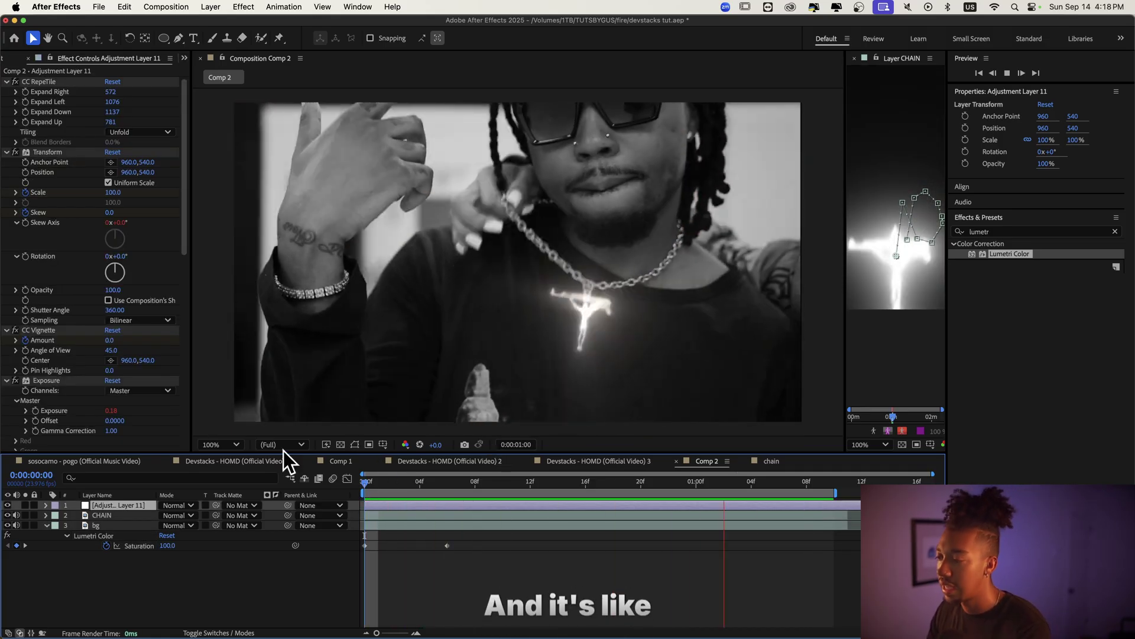
click(374, 525)
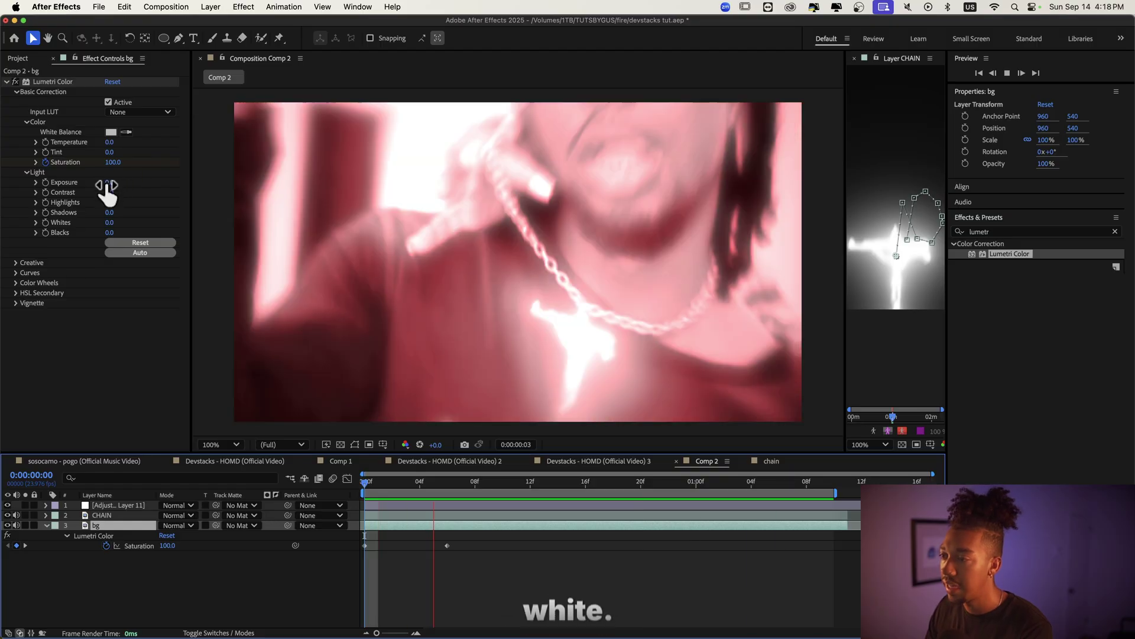
key(space)
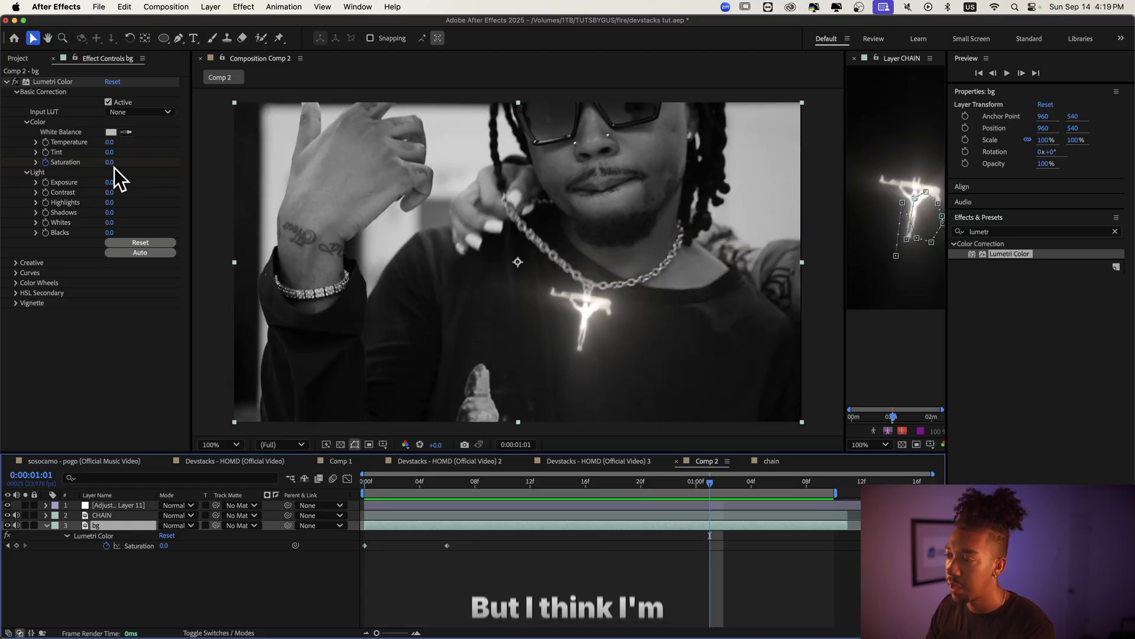
- Set the bg layer's Saturation keyframe at 0:00:00:06 to 25 and preview from the start
click(453, 486)
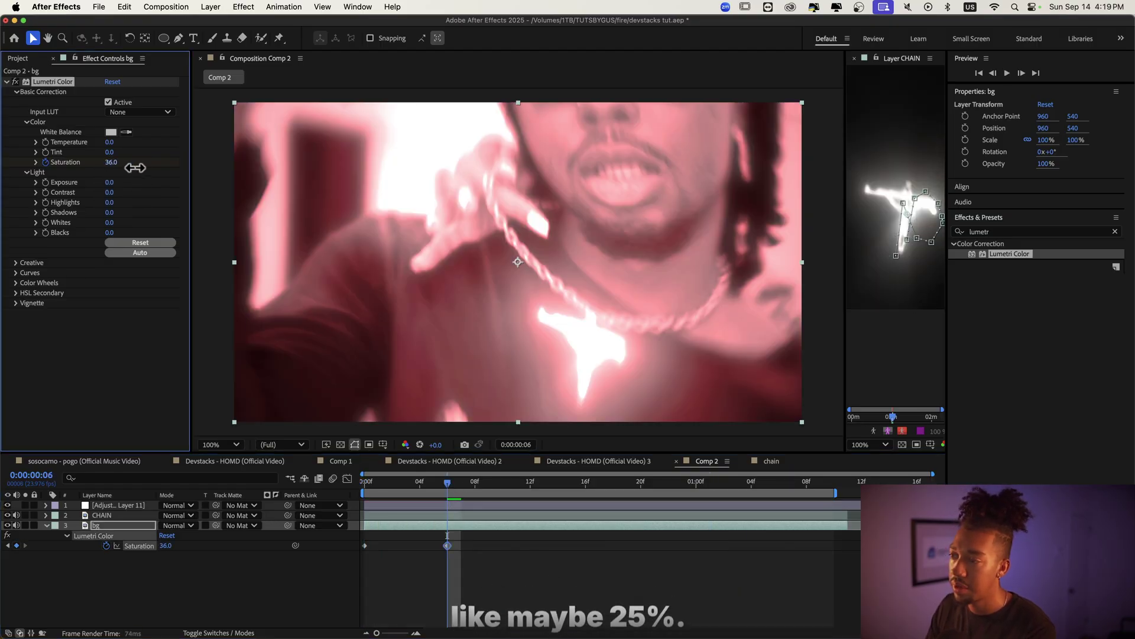
click(363, 485)
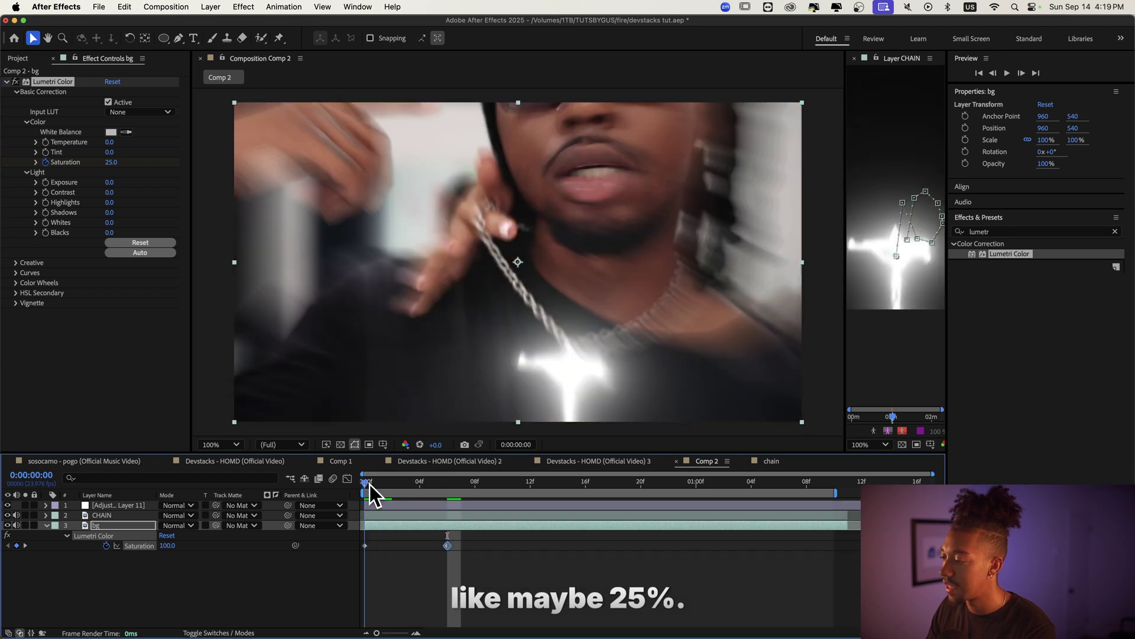
key(space)
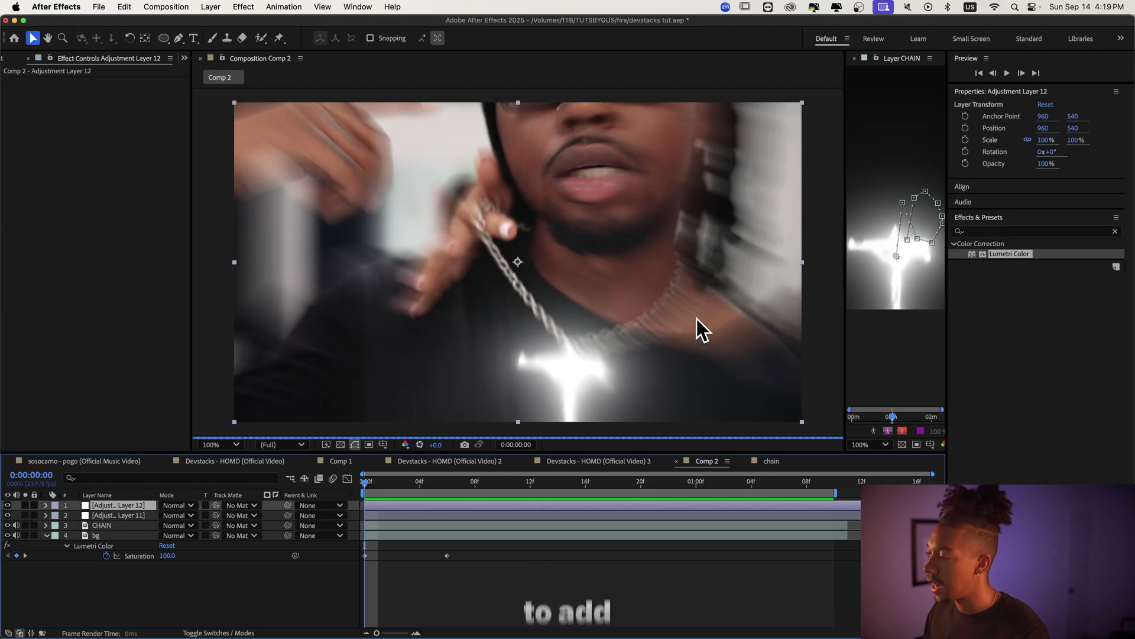
- Search for Curves and apply it to the new topmost adjustment layer
click(990, 231)
text(lumetri)
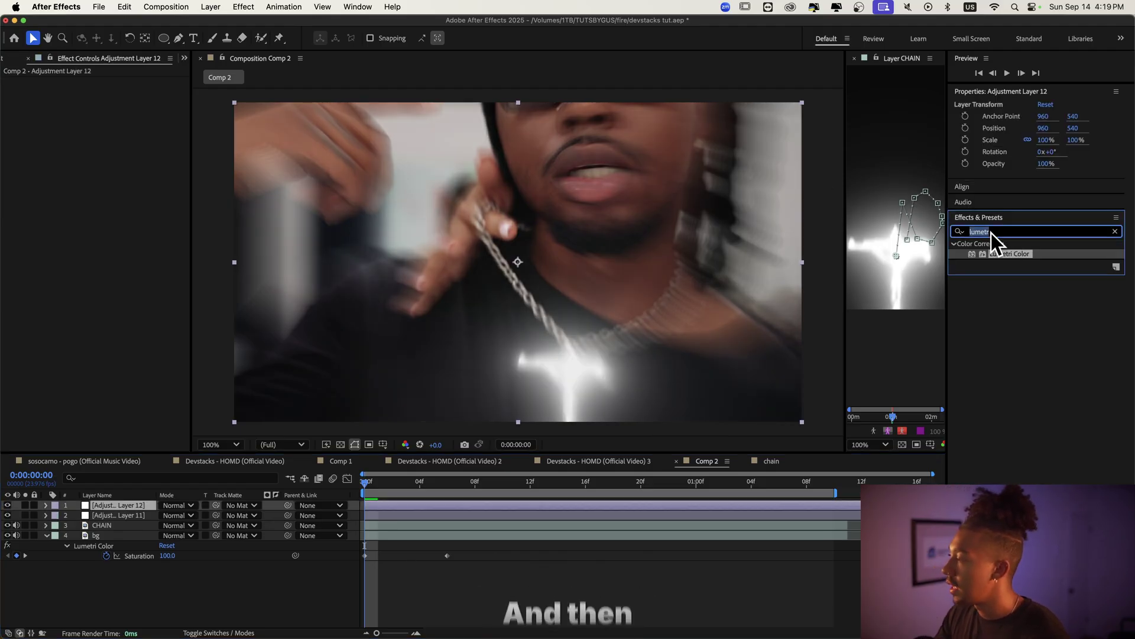
text(curves)
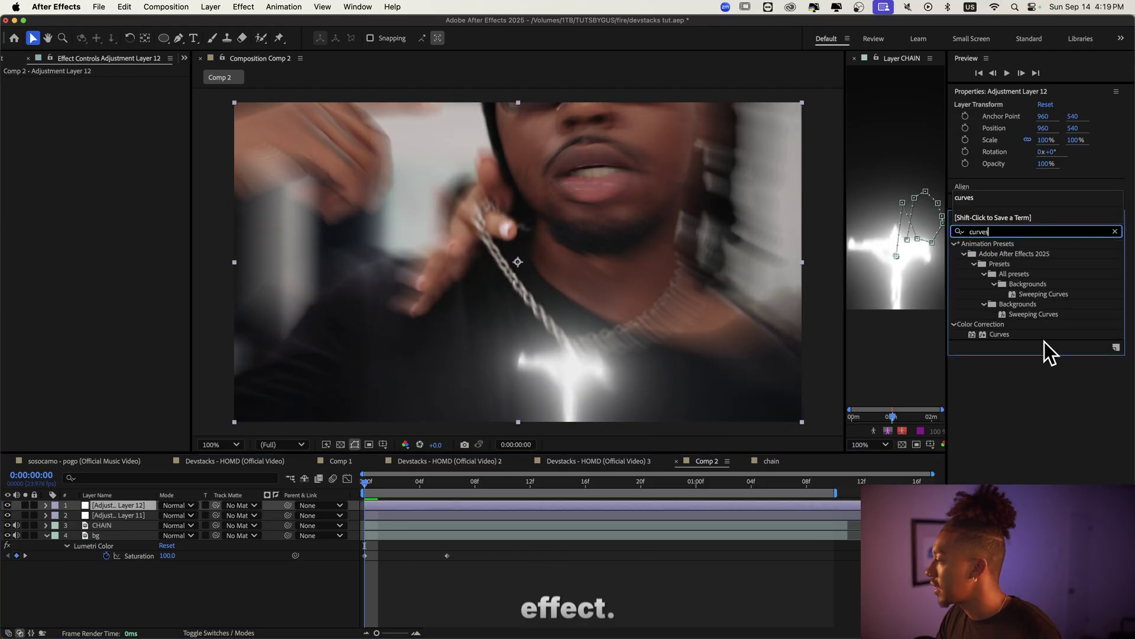
drag(1009, 335, 6, 345)
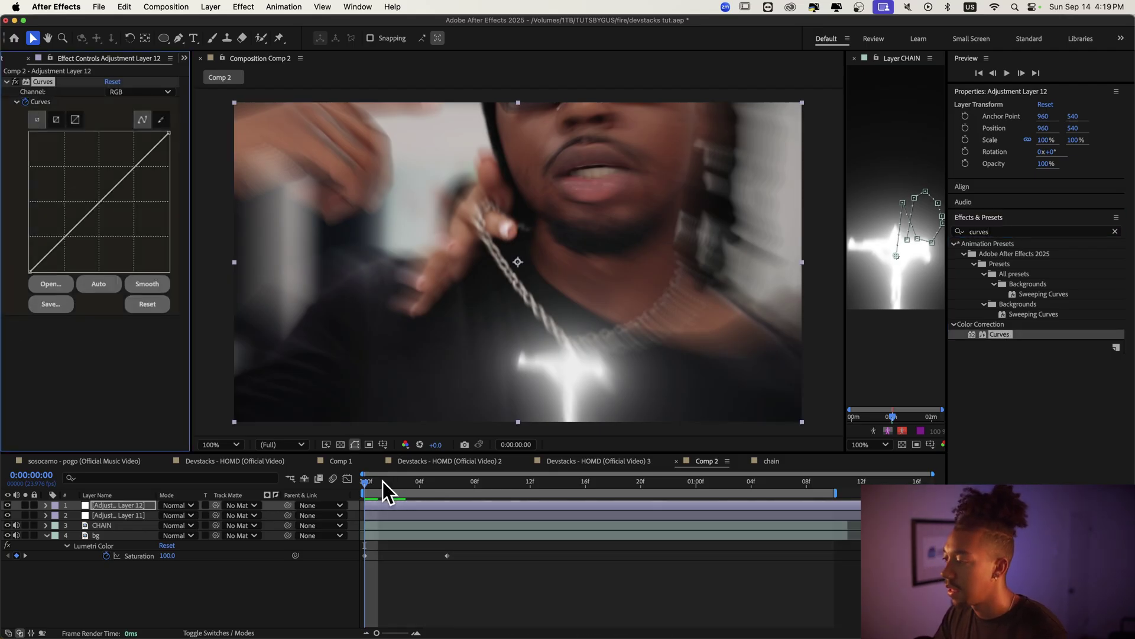
- Pull the midtones of the RGB curve down at 0:00:01:09 to darken the image with a second Curves keyframe
drag(378, 482, 821, 479)
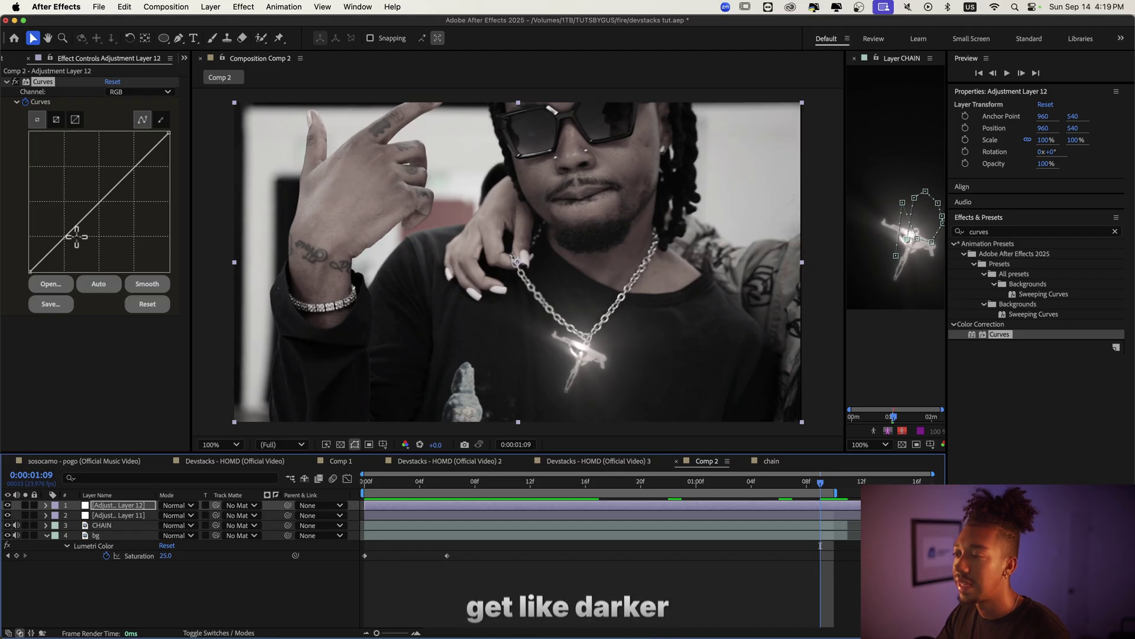
drag(76, 229, 105, 240)
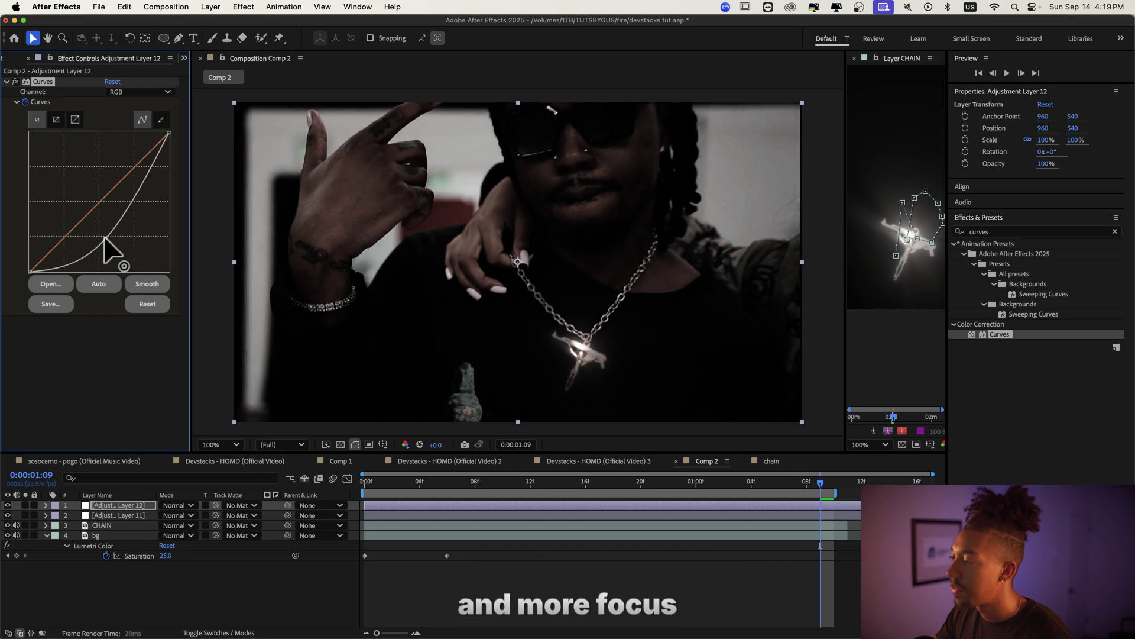
- Pull the midtones of the RGB curve down further at 0:00:01:09 and preview the darkening from the start
drag(106, 238, 109, 244)
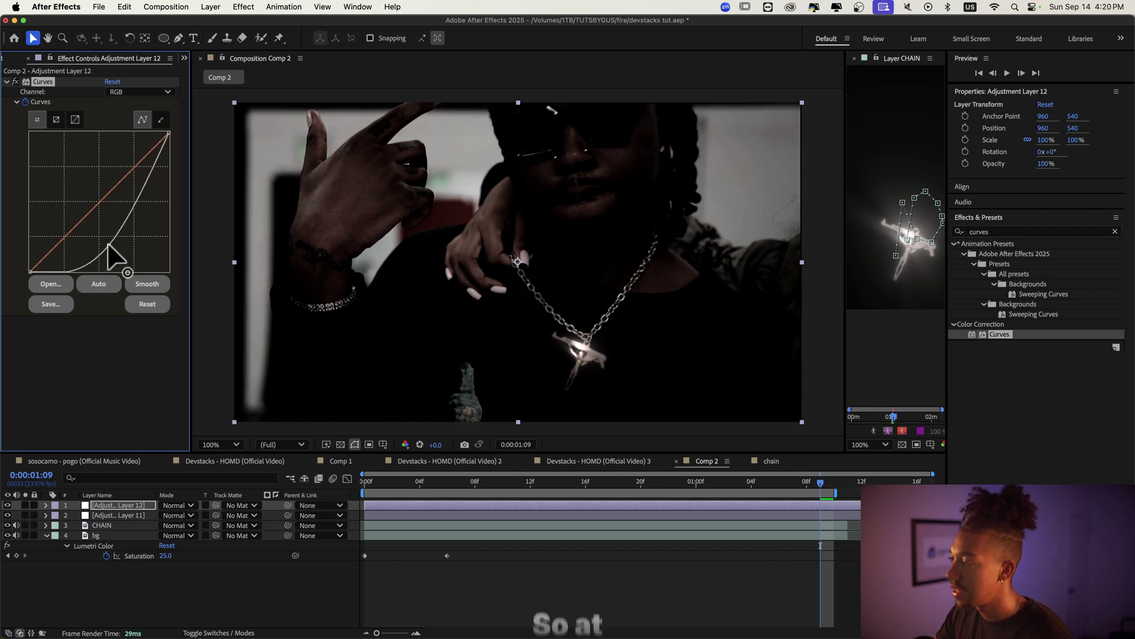
key(Home)
key(space)
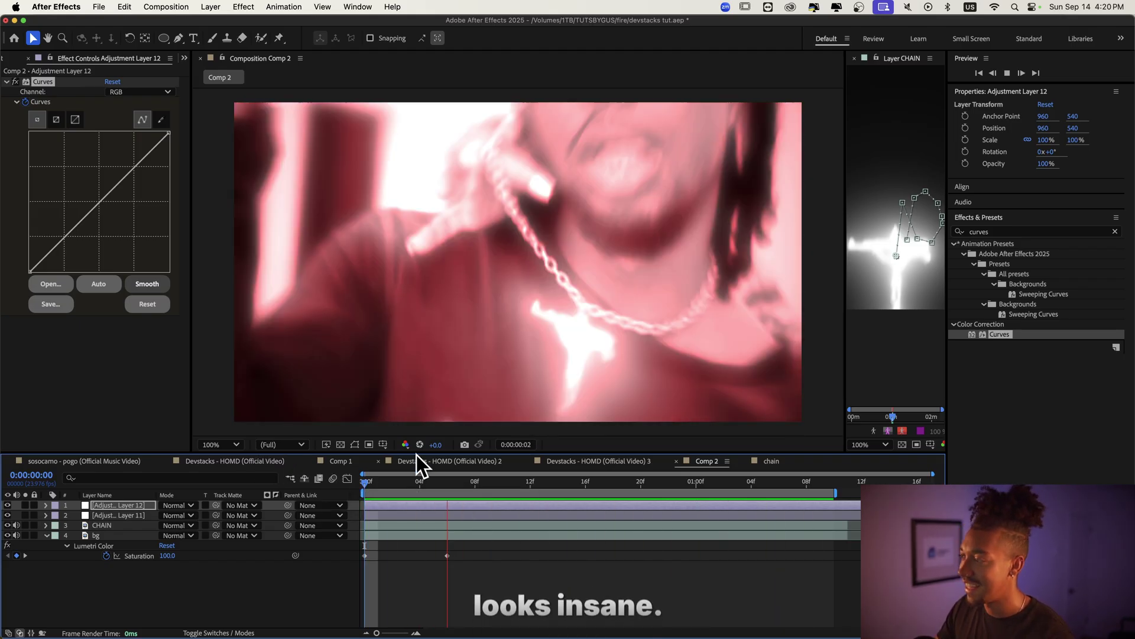
- Search the effects for vignette and apply CC Vignette to the topmost adjustment layer
click(1017, 238)
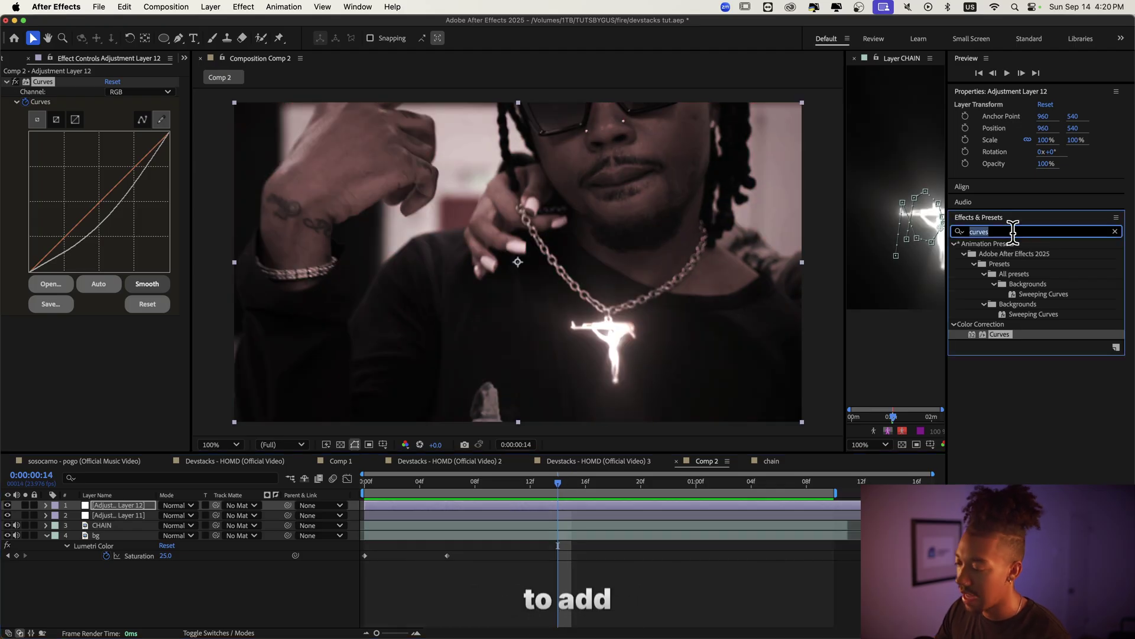
text(vignette)
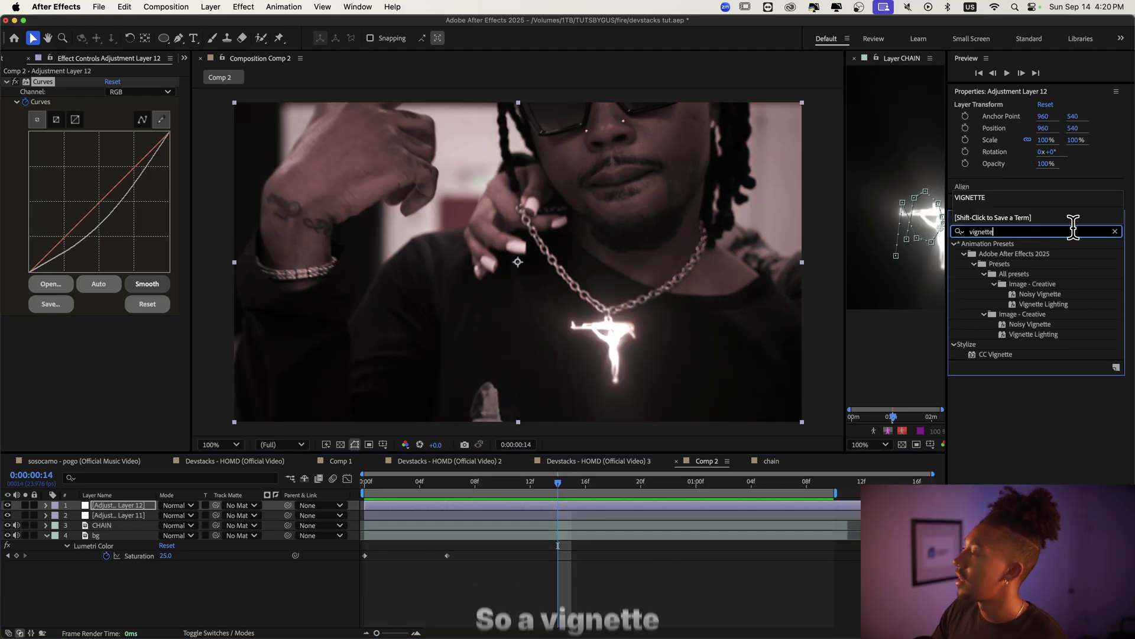
double_click(1000, 354)
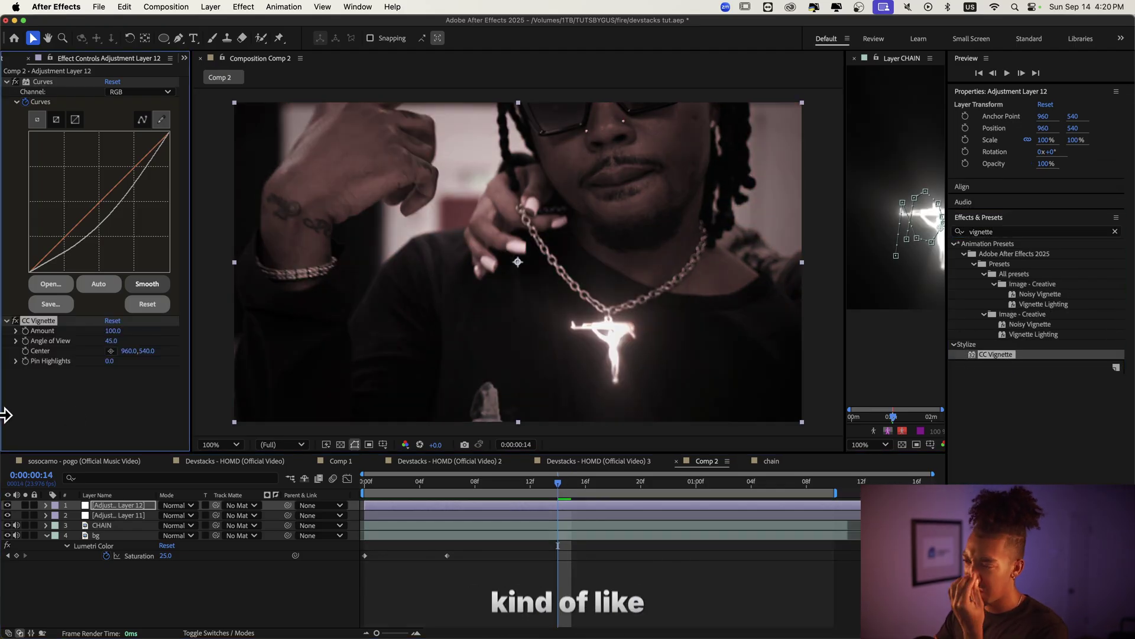
- Keyframe the CC Vignette Amount at 0 on the first frame and 380 at 0:00:00:06, and move the second keyframe to 0:00:00:09
key(Home)
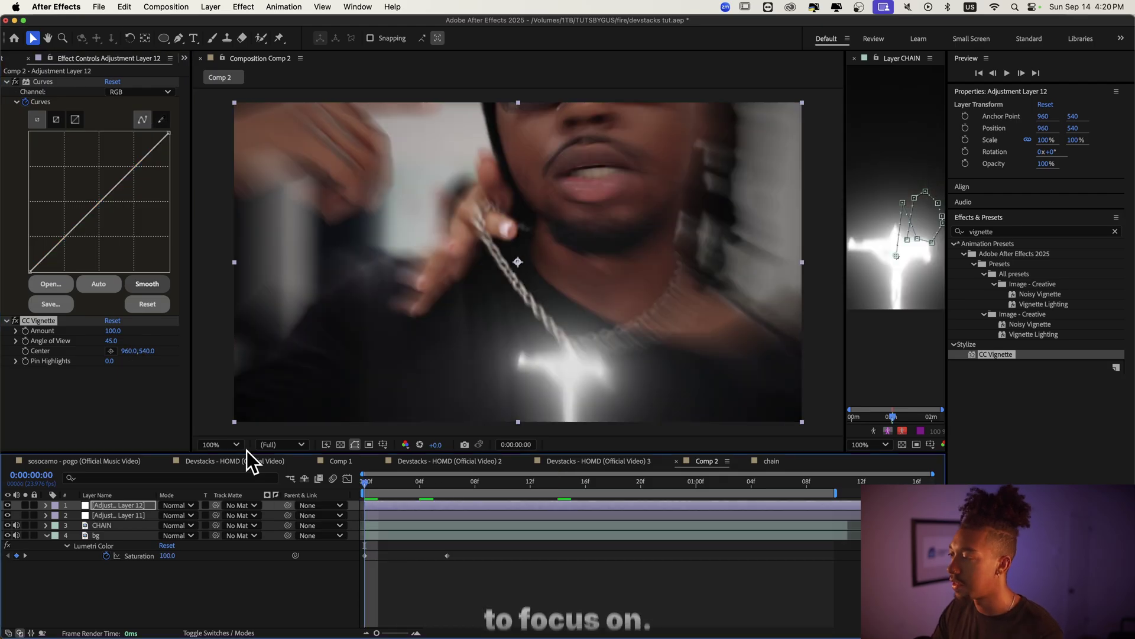
text(0)
key(Return)
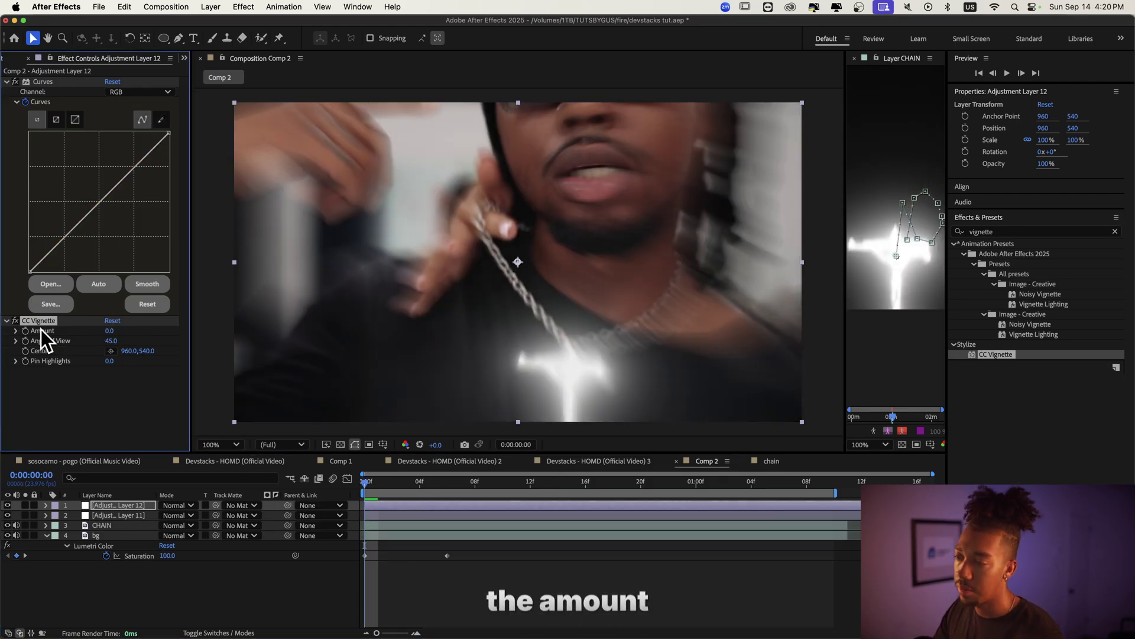
drag(471, 481, 445, 480)
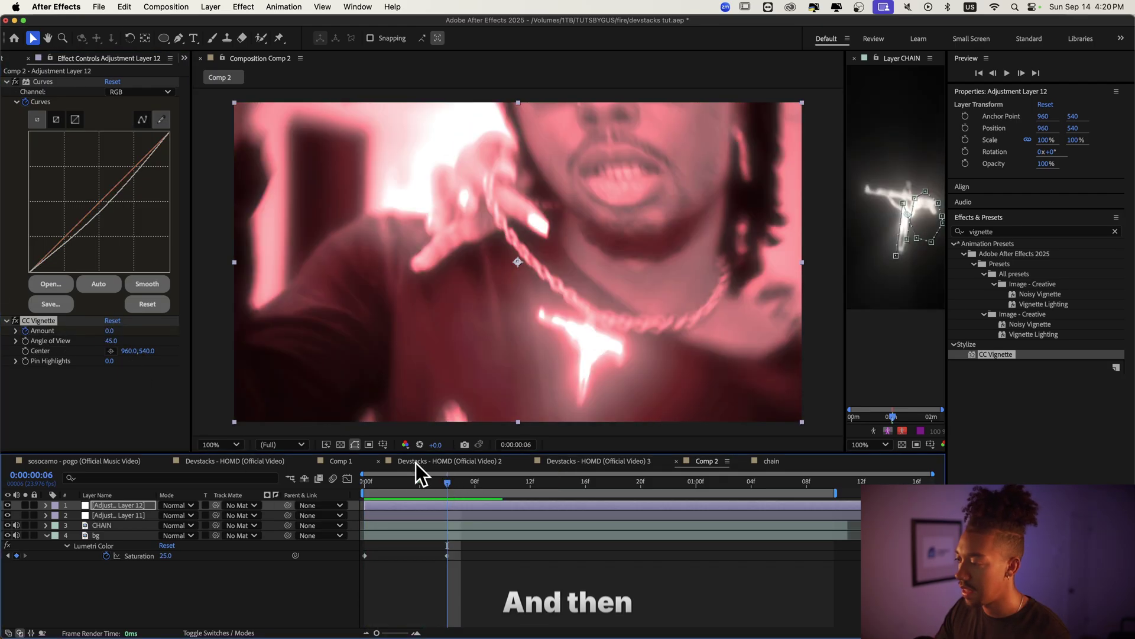
drag(112, 332, 137, 334)
key(u)
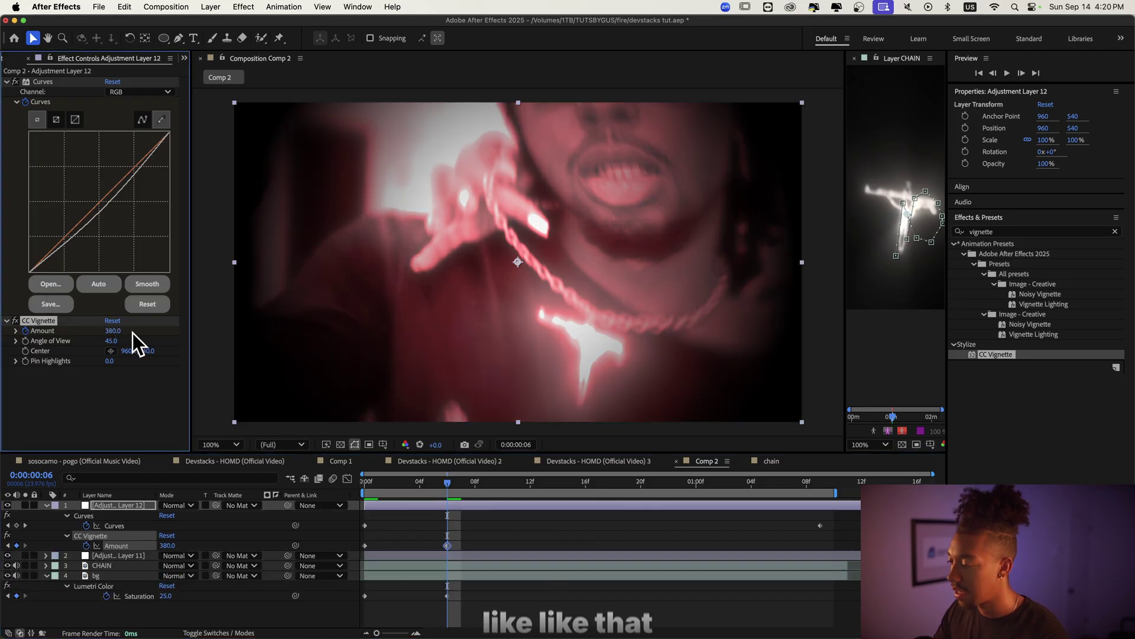
drag(446, 544, 487, 545)
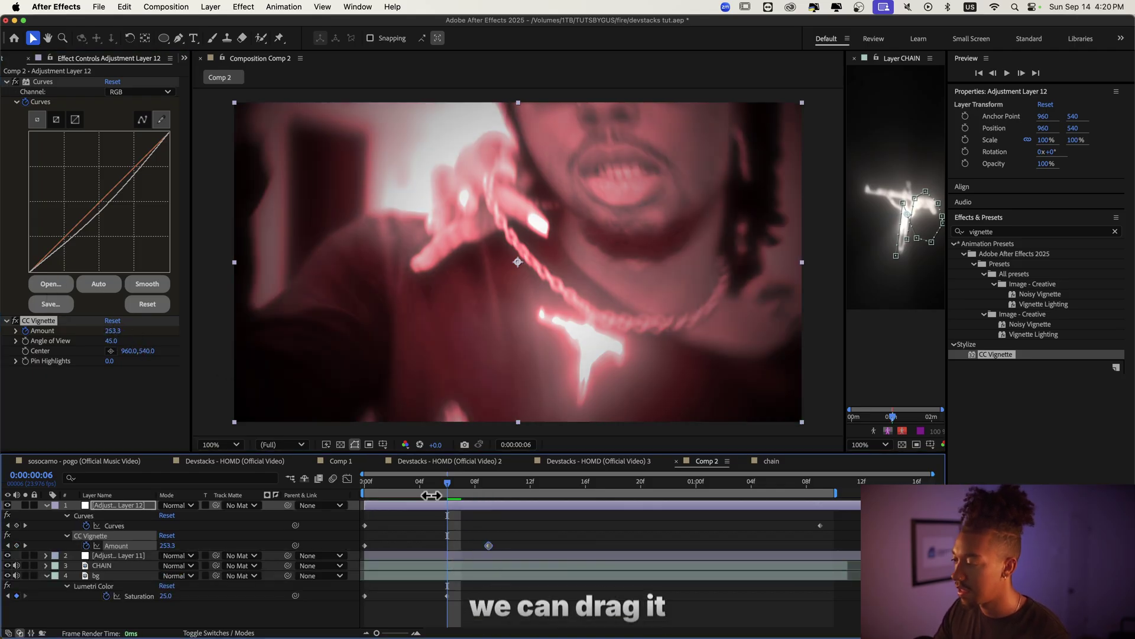
- Keyframe the vignette's Center on the chain pendant at 0:00:00:00 and 0:00:00:10
drag(407, 484, 353, 478)
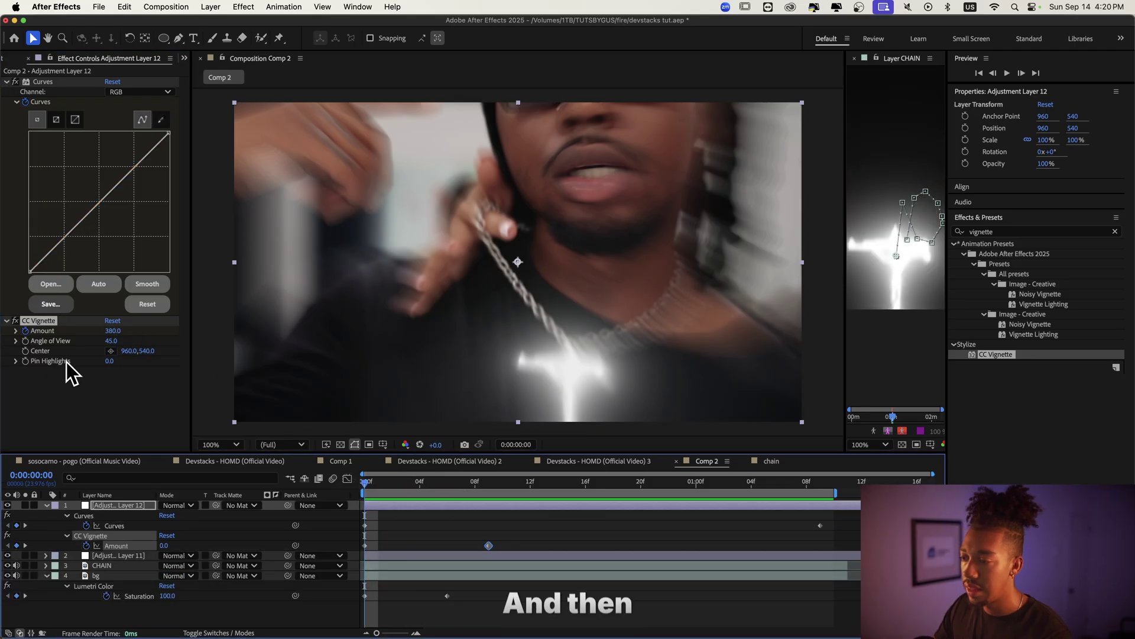
click(566, 371)
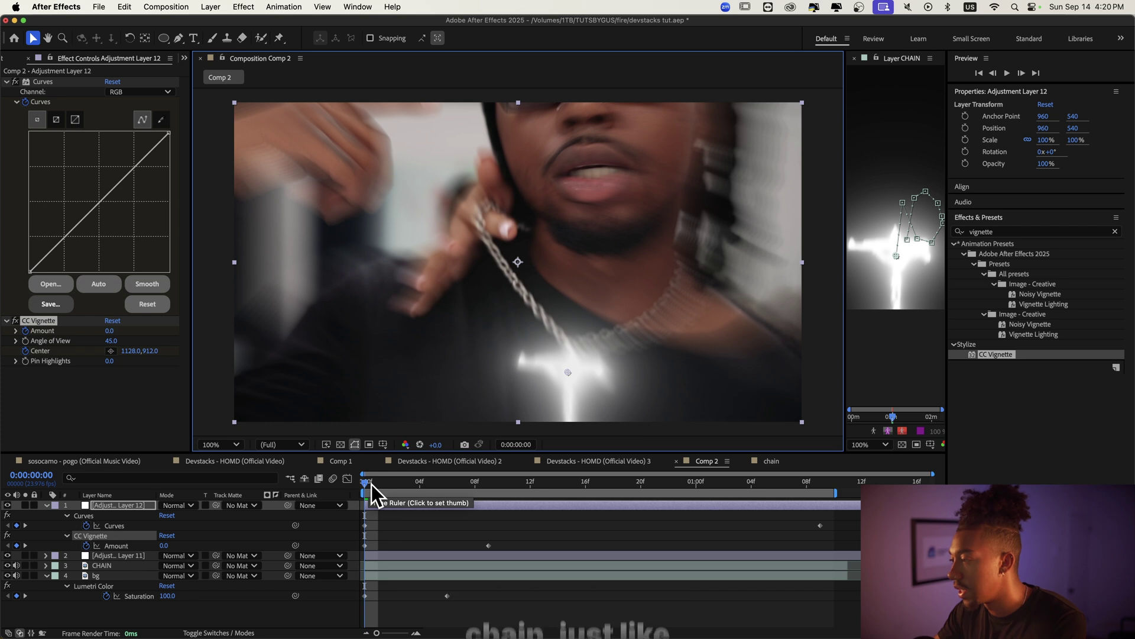
drag(368, 485, 503, 486)
drag(568, 371, 591, 361)
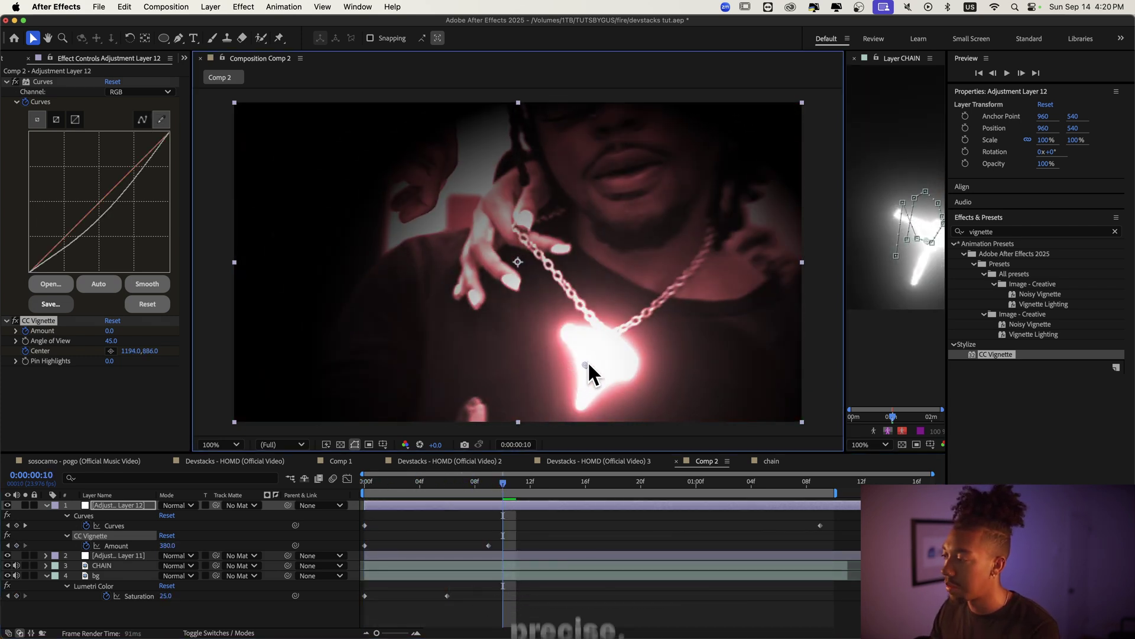
- Keyframe the vignette's Center to follow the pendant at 0:00:00:15, 0:00:00:20 and 0:00:01:06, and preview from the start
drag(502, 482, 571, 484)
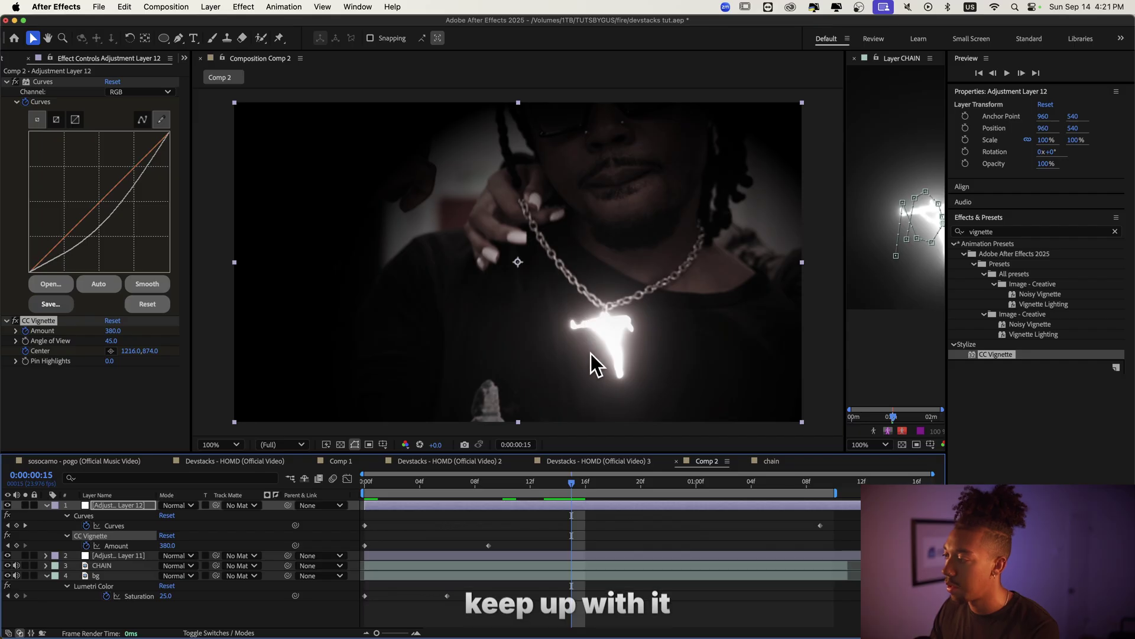
key(Page_Down)
key(Page_Down)
key(Page_Down)
key(Page_Down)
key(Page_Down)
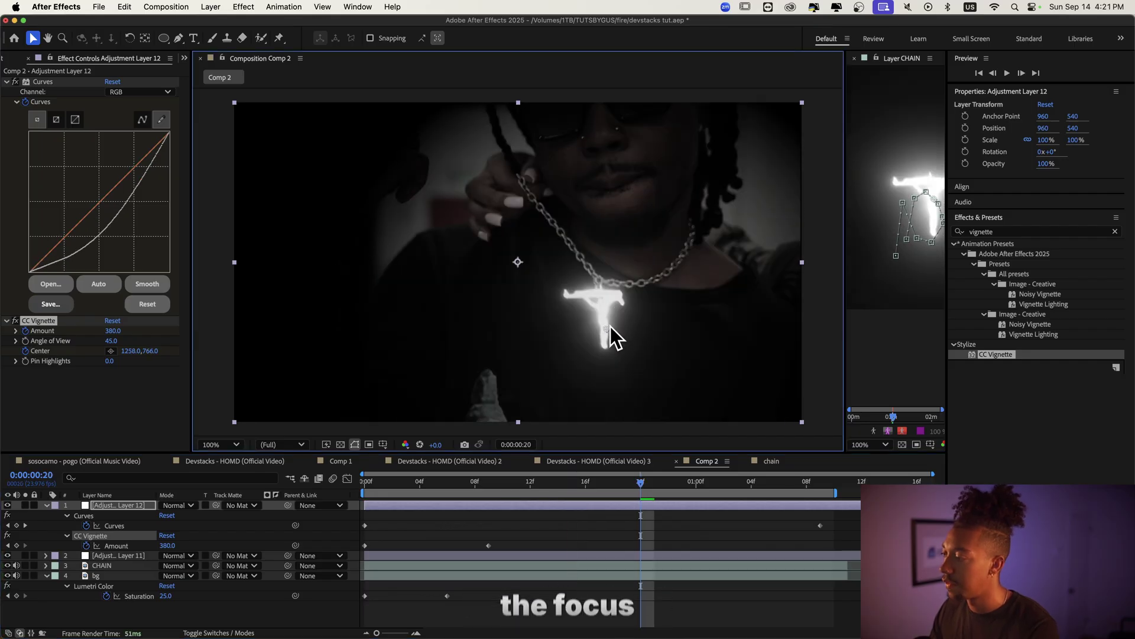
drag(659, 483, 779, 485)
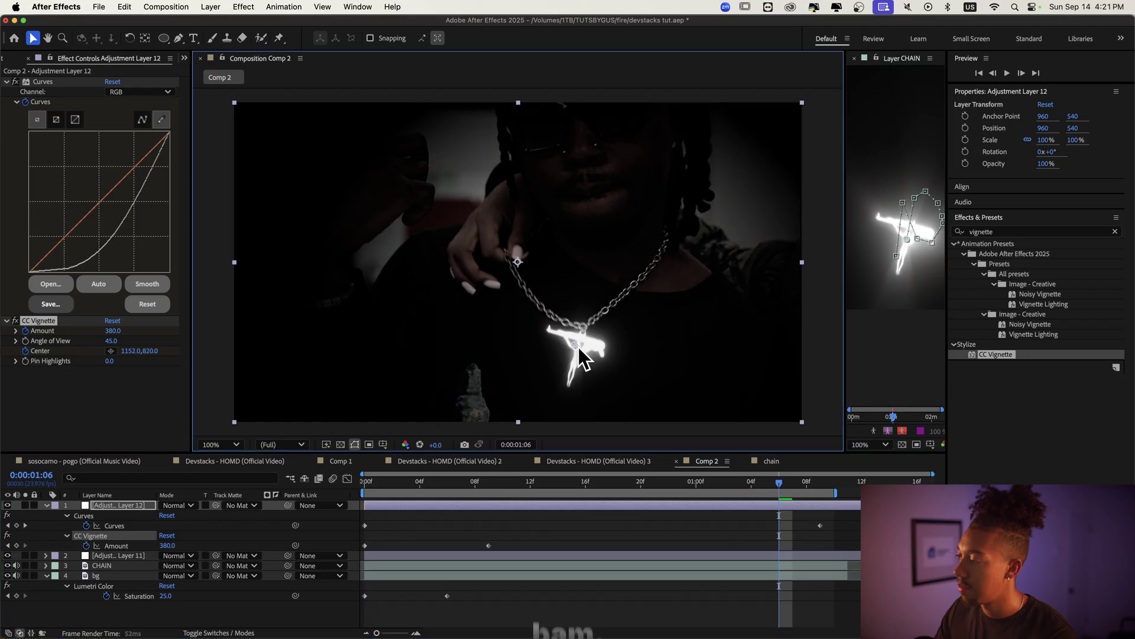
key(Home)
key(space)
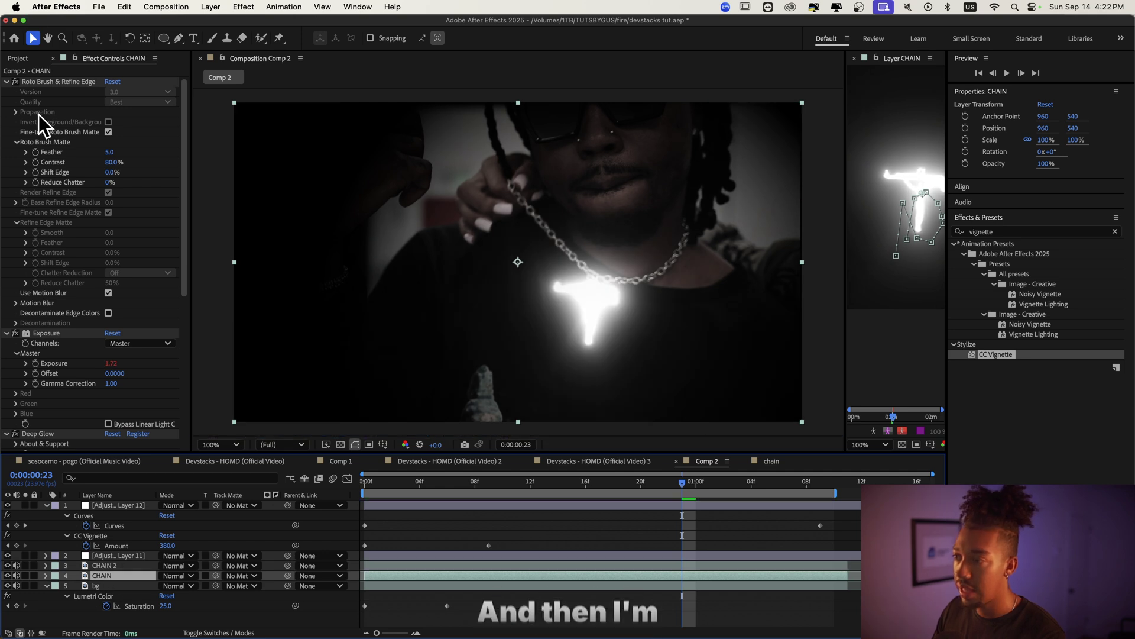
- Delete CC Light Rays from the lower CHAIN layer and rename that layer CHAIN ECHO
scroll(45, 322, down, 5)
click(46, 246)
scroll(51, 297, down, 8)
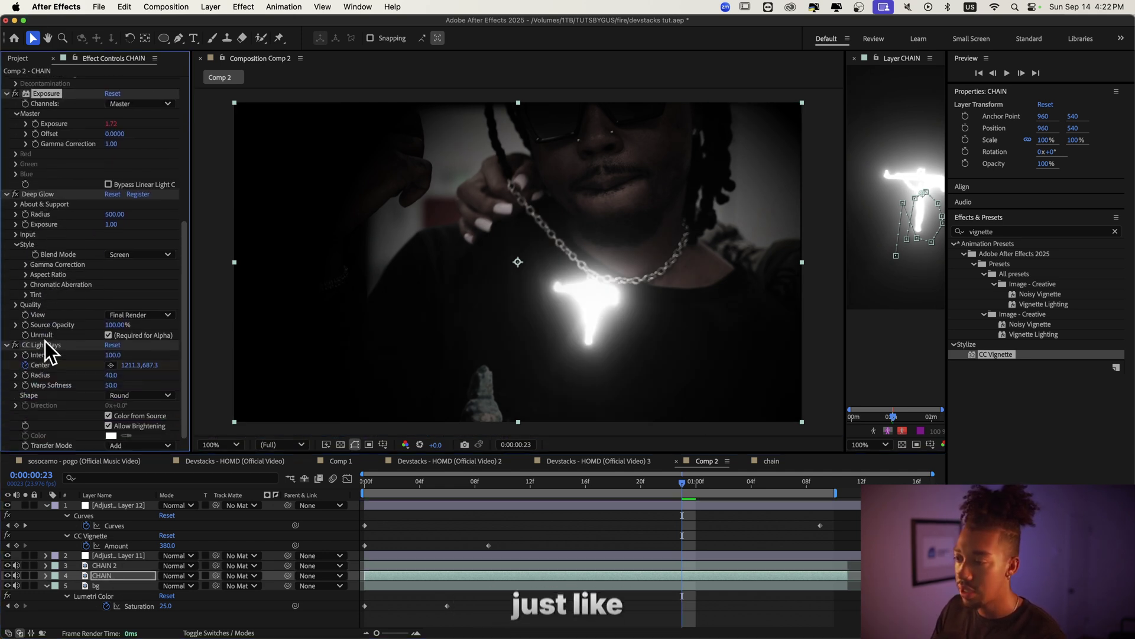
scroll(45, 342, up, 6)
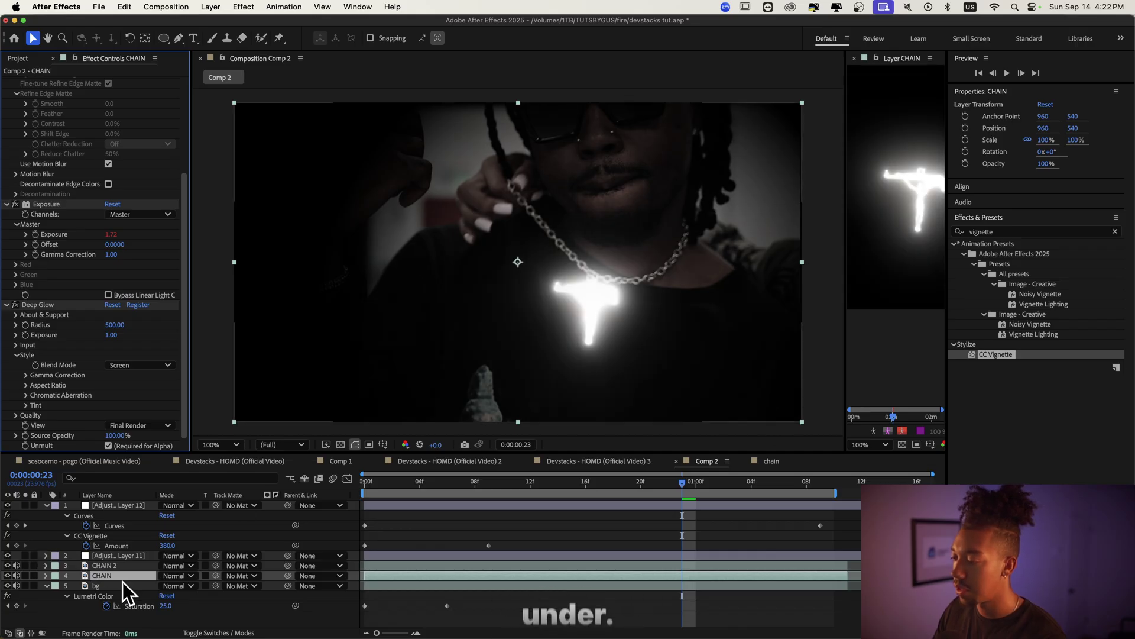
key(Return)
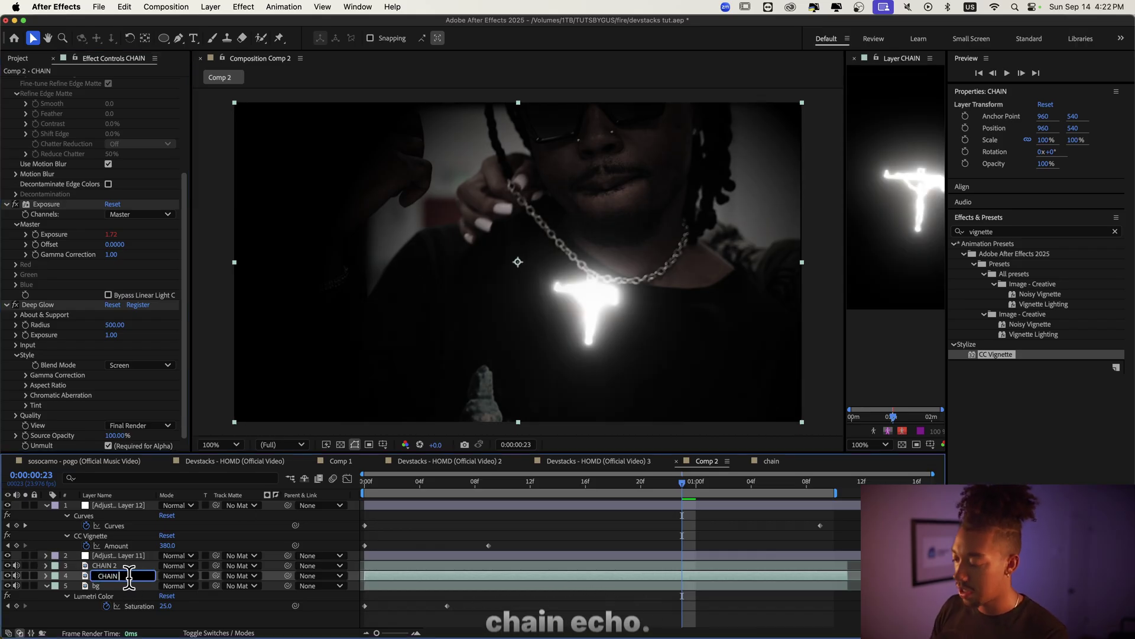
key(Return)
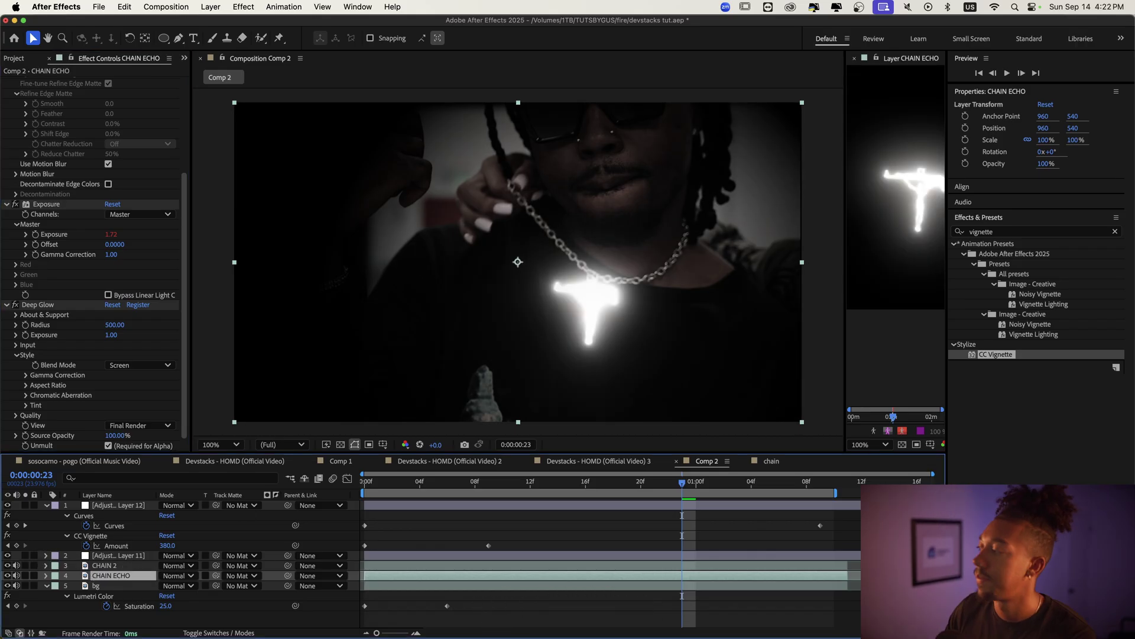
- Search for the Echo effect and insert it on CHAIN ECHO between Exposure and Deep Glow
click(1010, 231)
key(super+a)
text(echo)
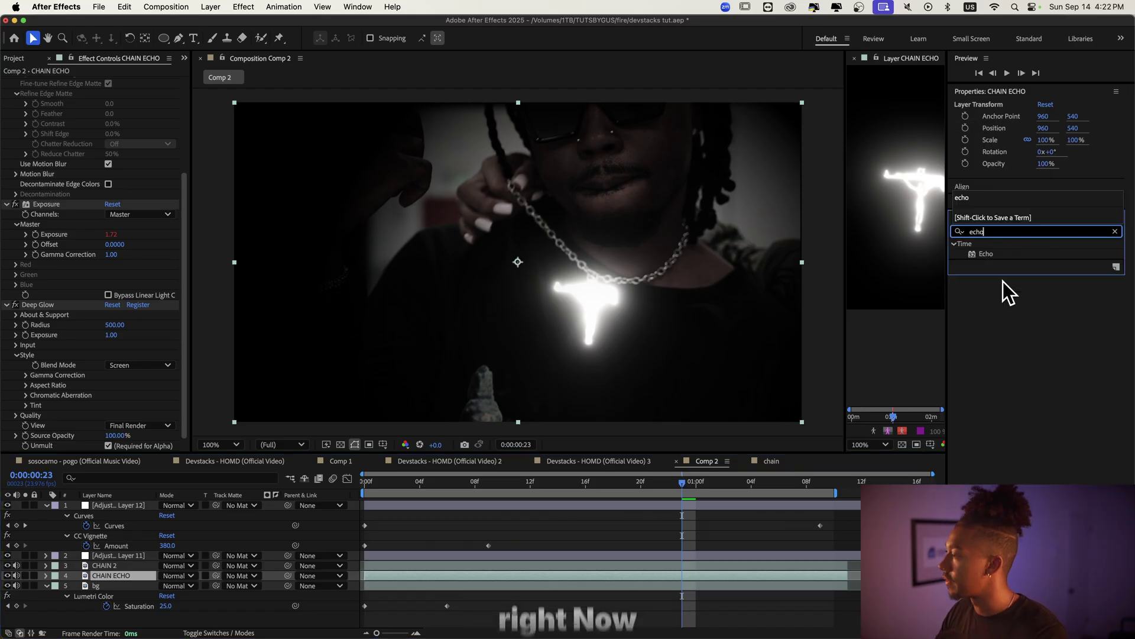
drag(985, 253, 73, 257)
- Set Echo to 3 echoes, a Decay of 0.59 and the Maximum echo operator
click(107, 264)
text(3)
key(Return)
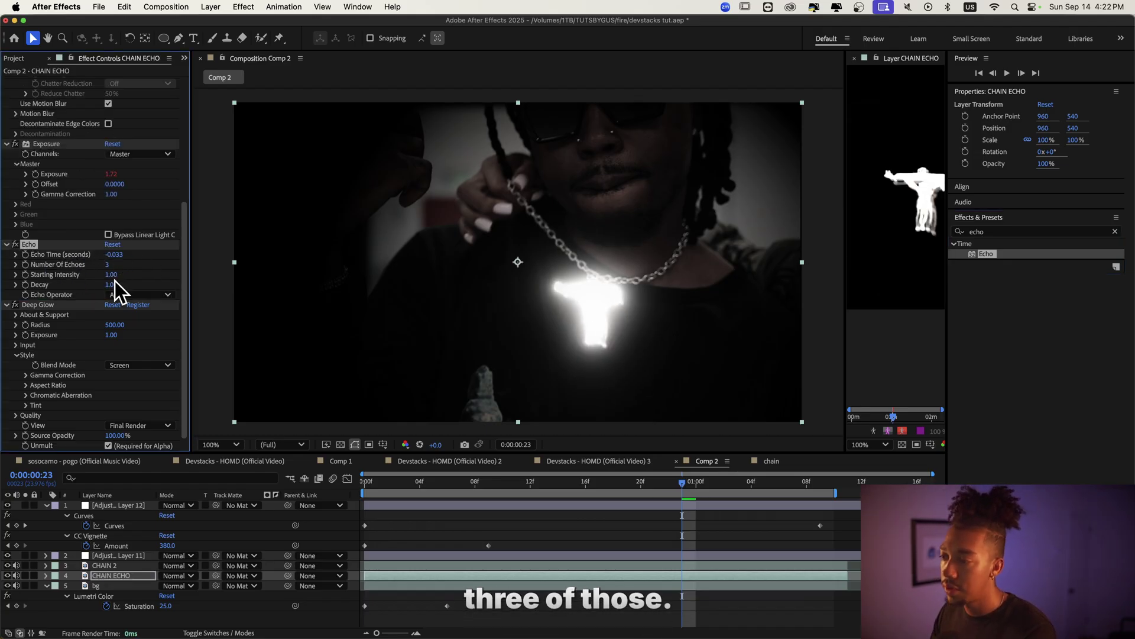
drag(111, 285, 100, 285)
click(136, 294)
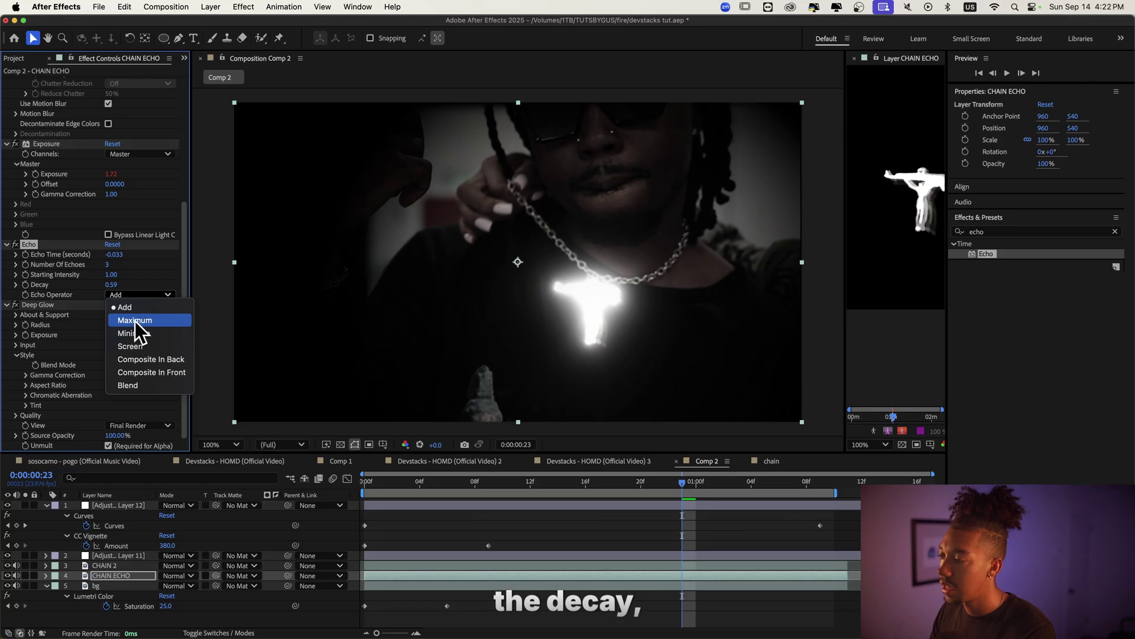
click(134, 319)
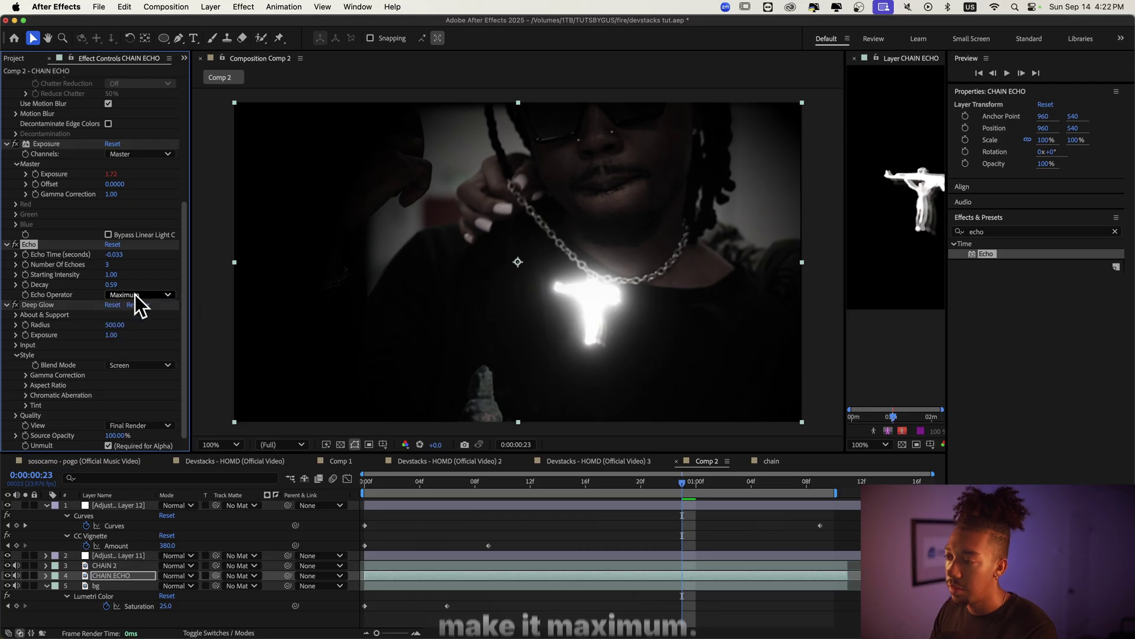
- Solo the CHAIN ECHO layer at 0:00:00:06 and apply the Tint effect below Echo
click(26, 575)
click(448, 482)
click(975, 232)
text(tint)
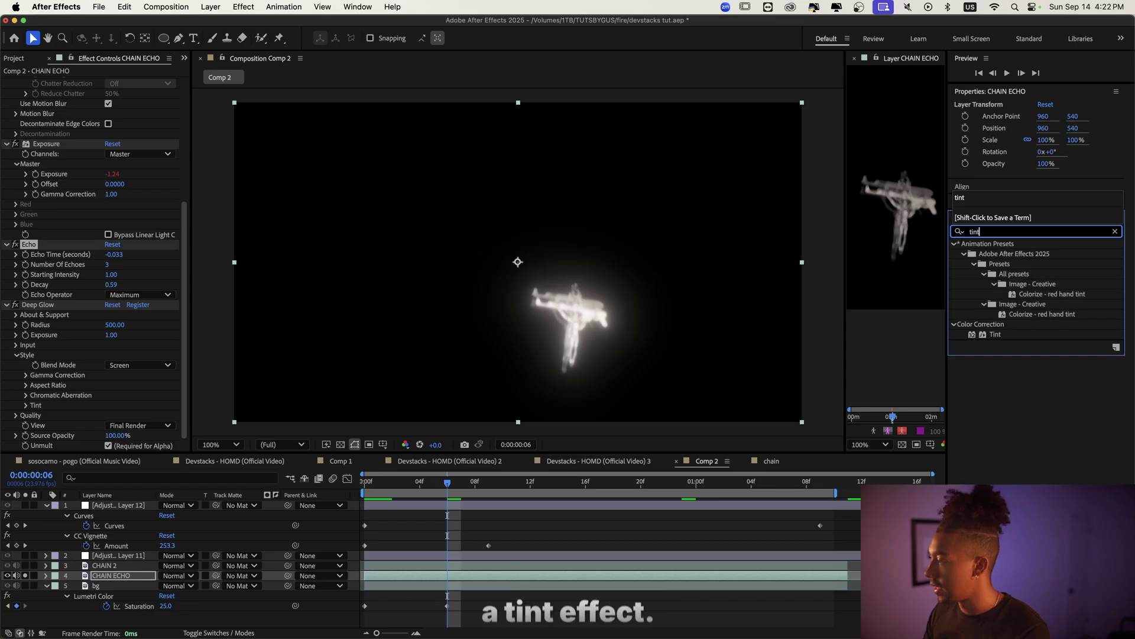
click(1005, 335)
double_click(995, 334)
- Set the Tint effect's Map White To color to a saturated red
click(110, 275)
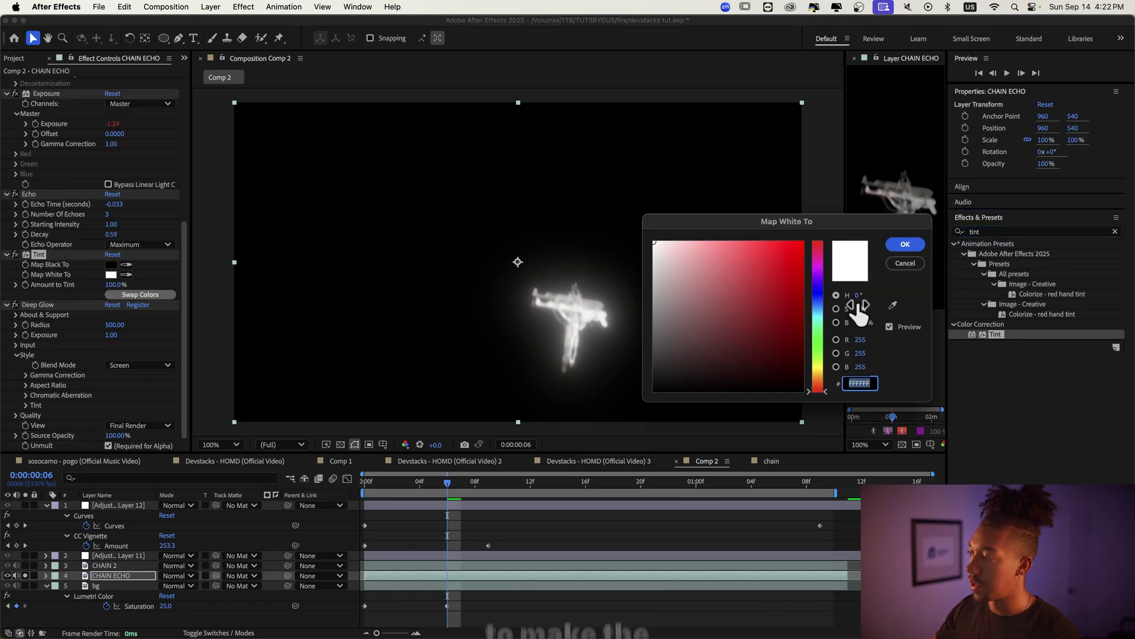
drag(783, 297, 806, 240)
click(894, 242)
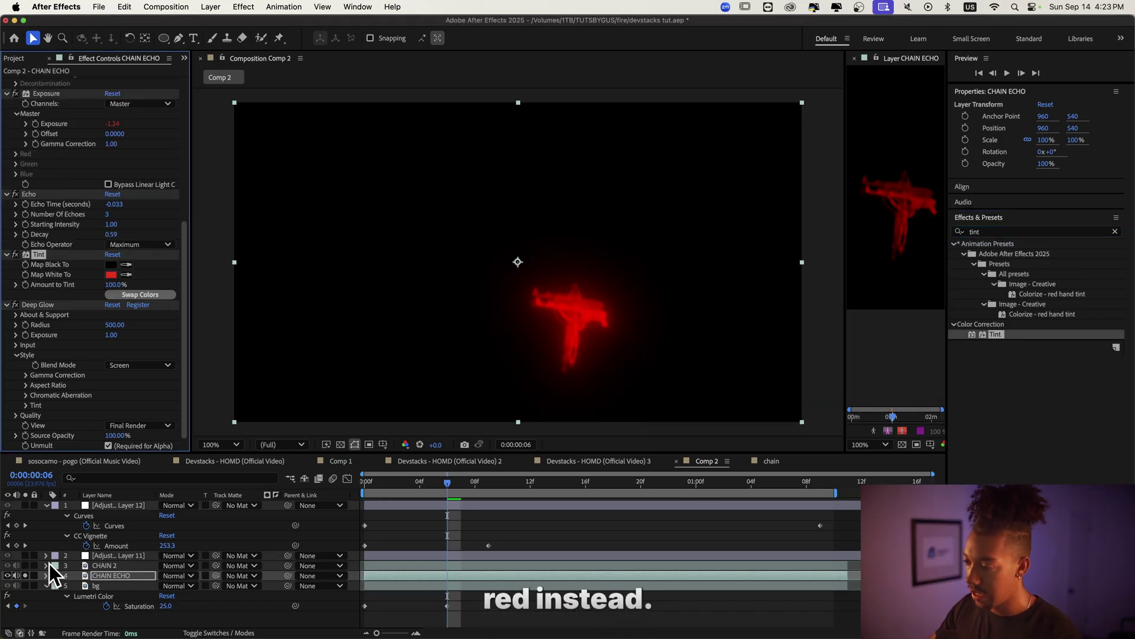
- Unsolo the CHAIN ECHO layer and preview the composition from the start
click(25, 575)
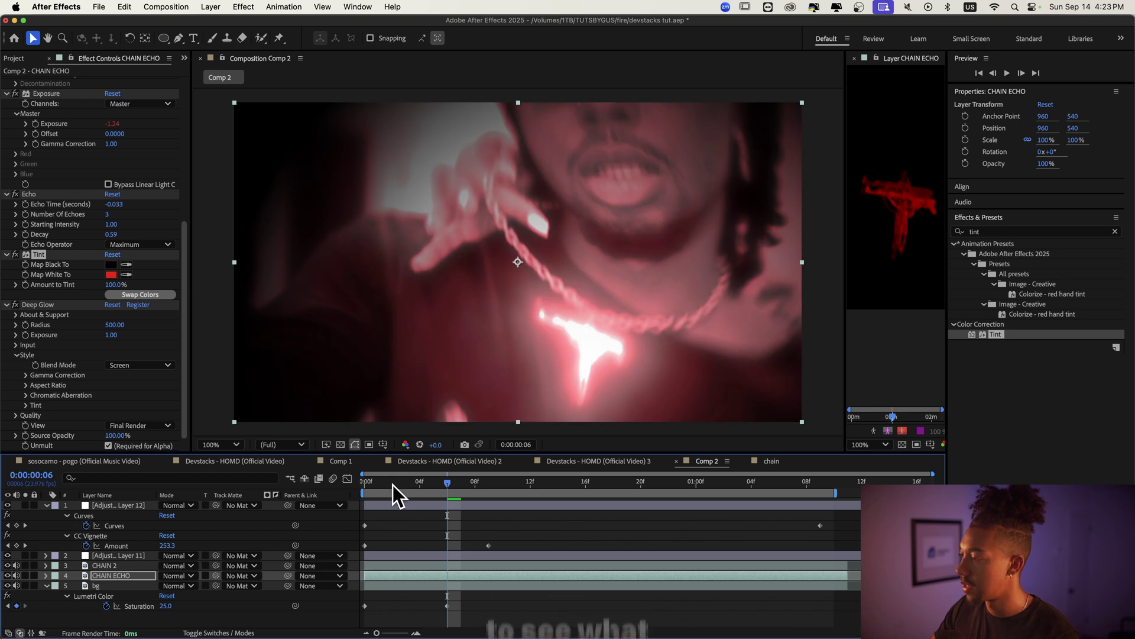
click(368, 482)
key(space)
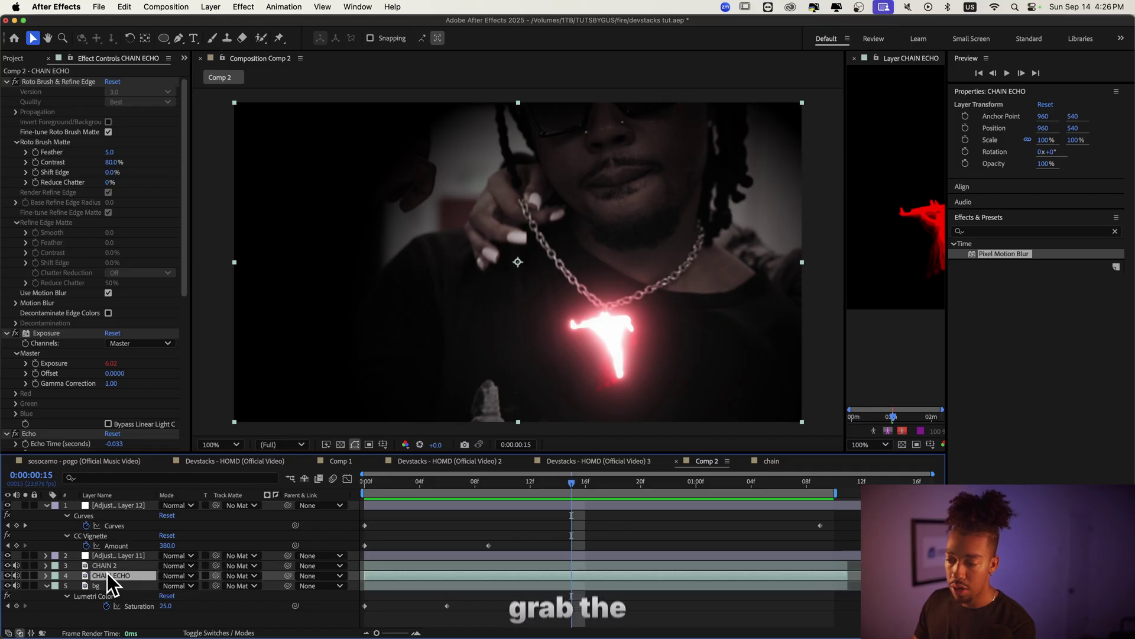
- Pre-compose the CHAIN 2 and CHAIN ECHO layers into a composition named CHAIN and re-enable the viewer refresh
shift+click(108, 565)
right_click(113, 566)
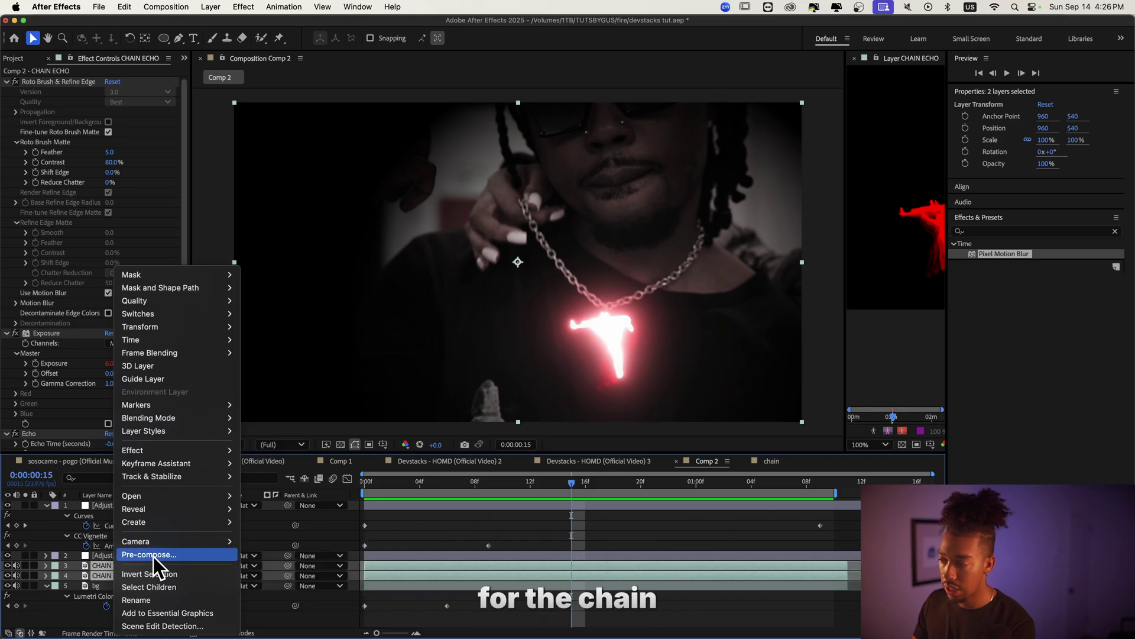
click(154, 556)
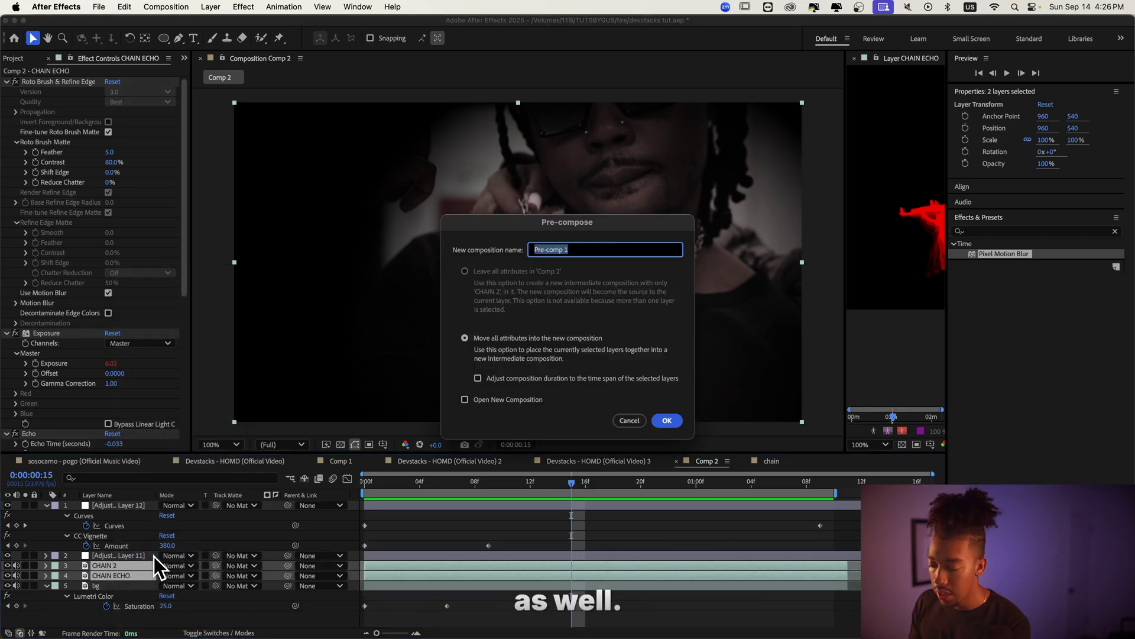
key(Return)
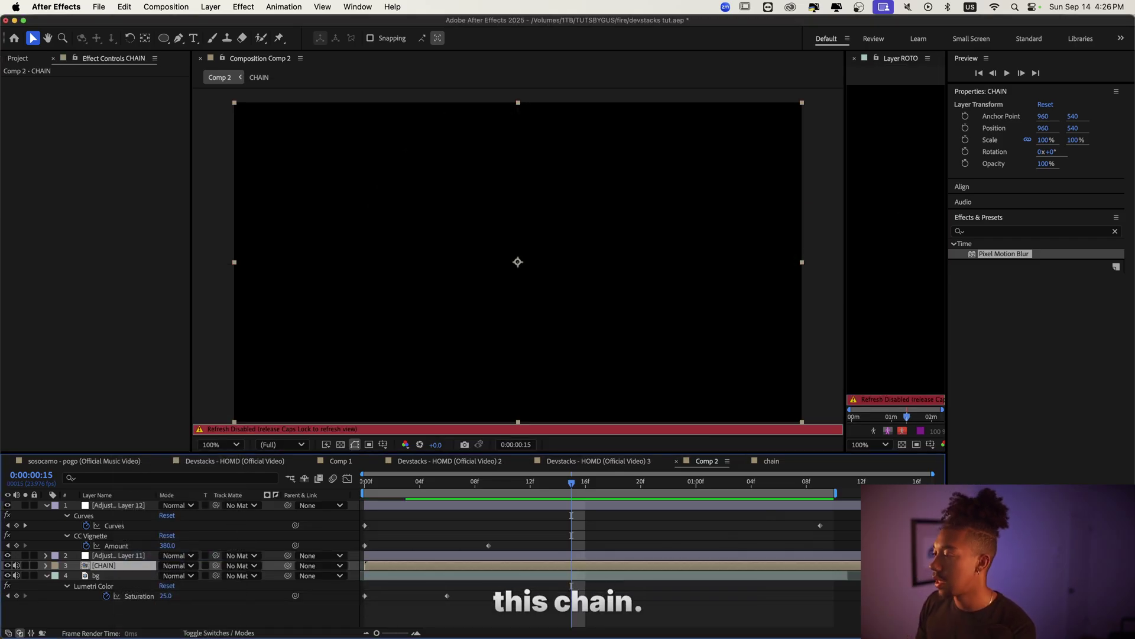
key(Caps_Lock)
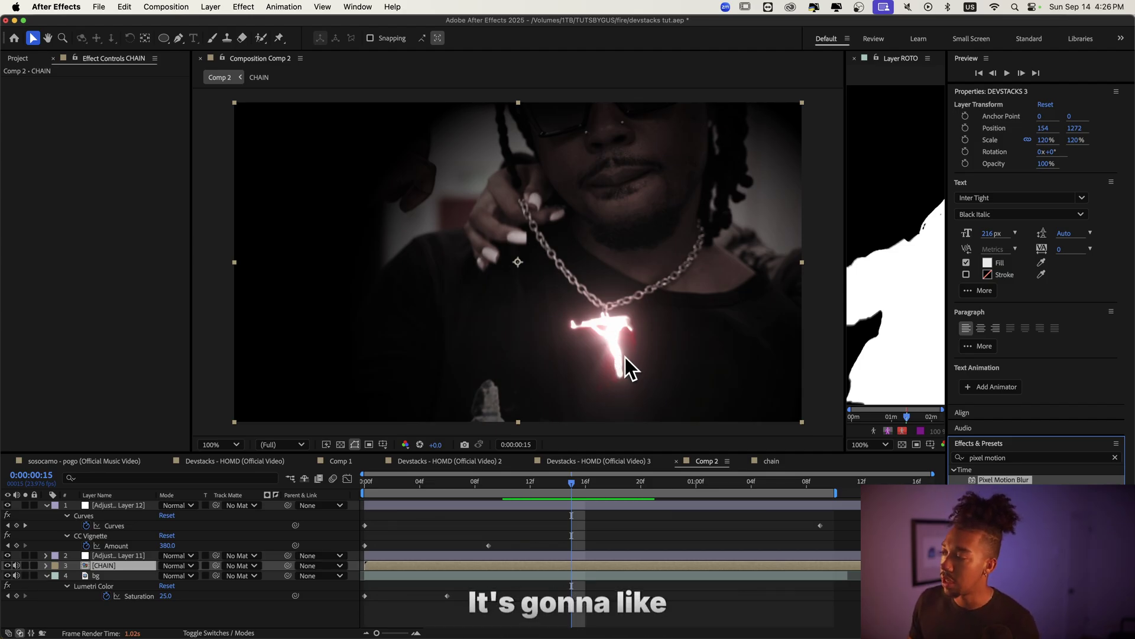
- Apply the CC Blobbylize effect to the bg layer below Lumetri Color and expand its Blobbiness settings
click(142, 576)
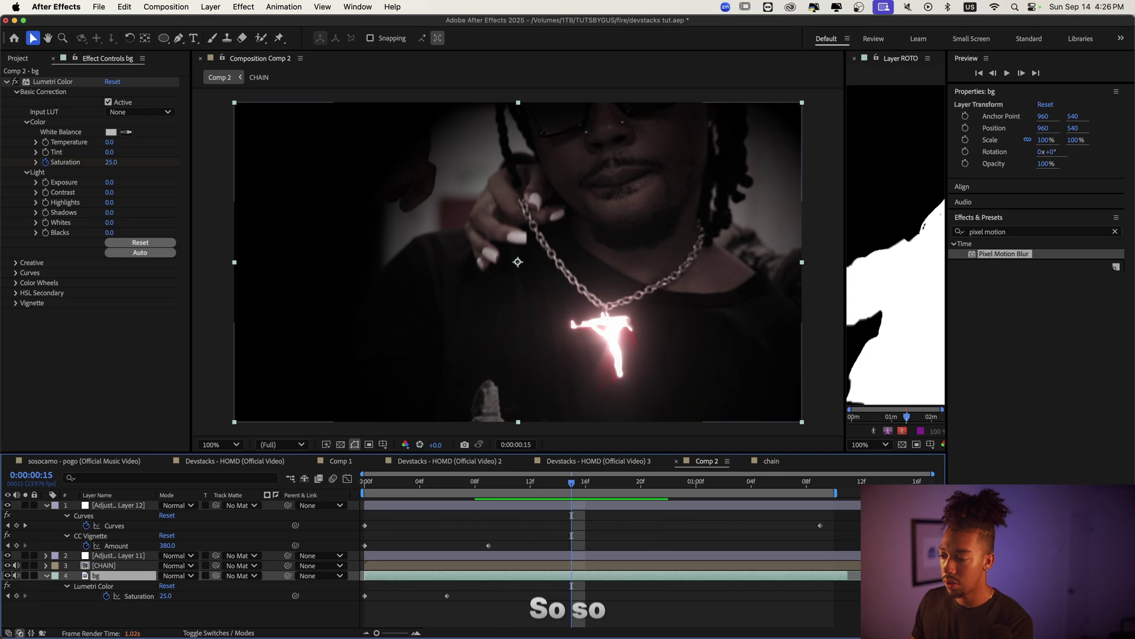
click(985, 218)
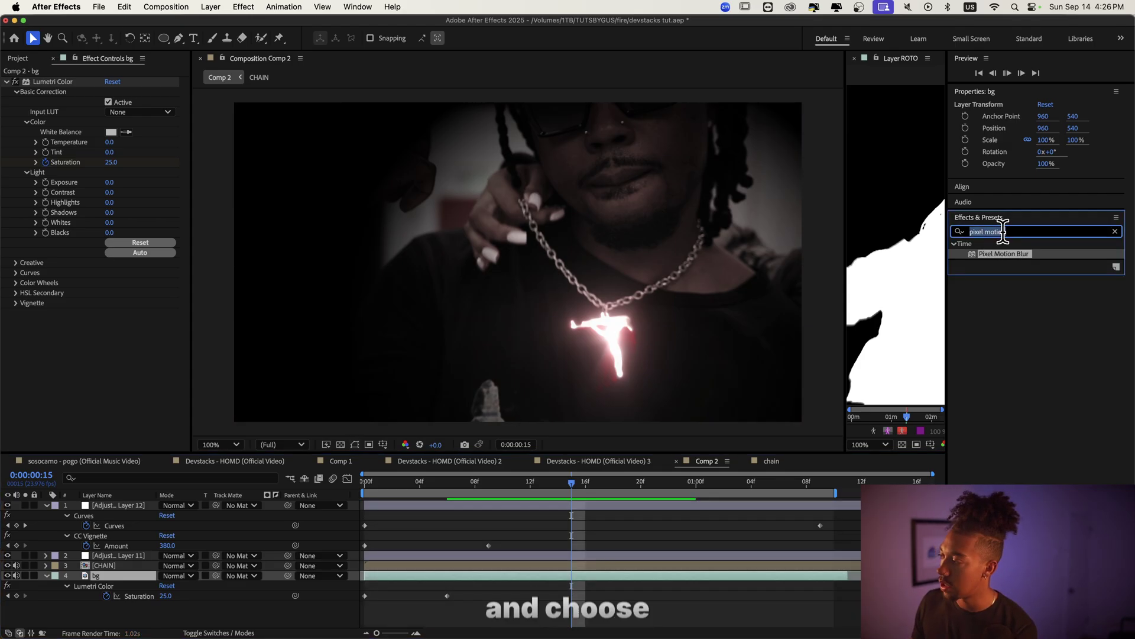
text(bl)
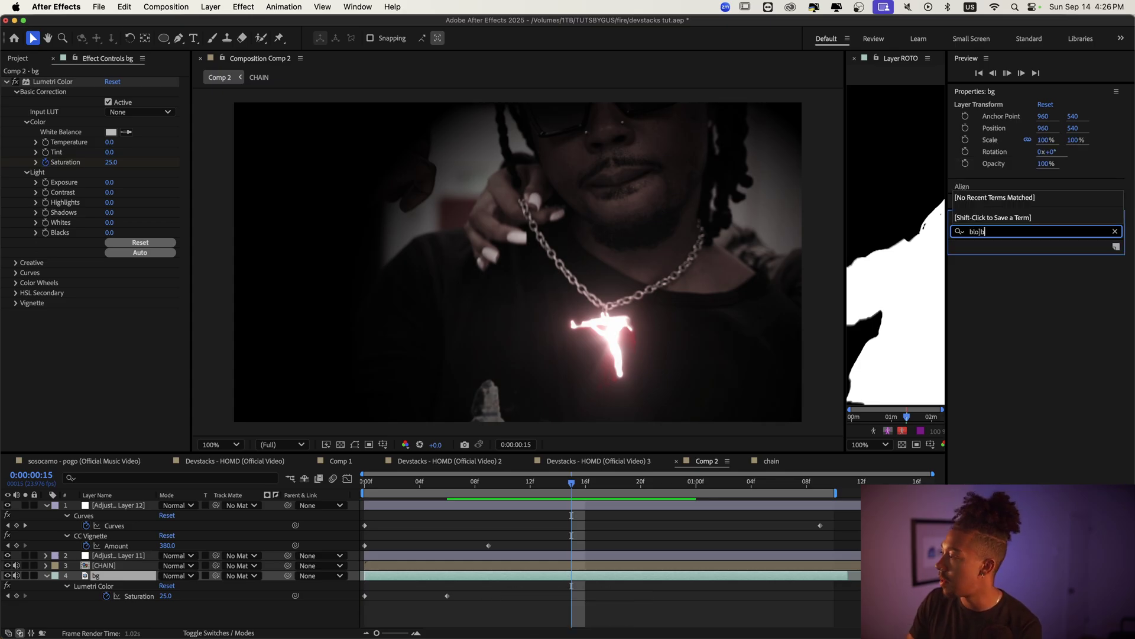
text(ob)
drag(999, 365, 139, 579)
click(16, 323)
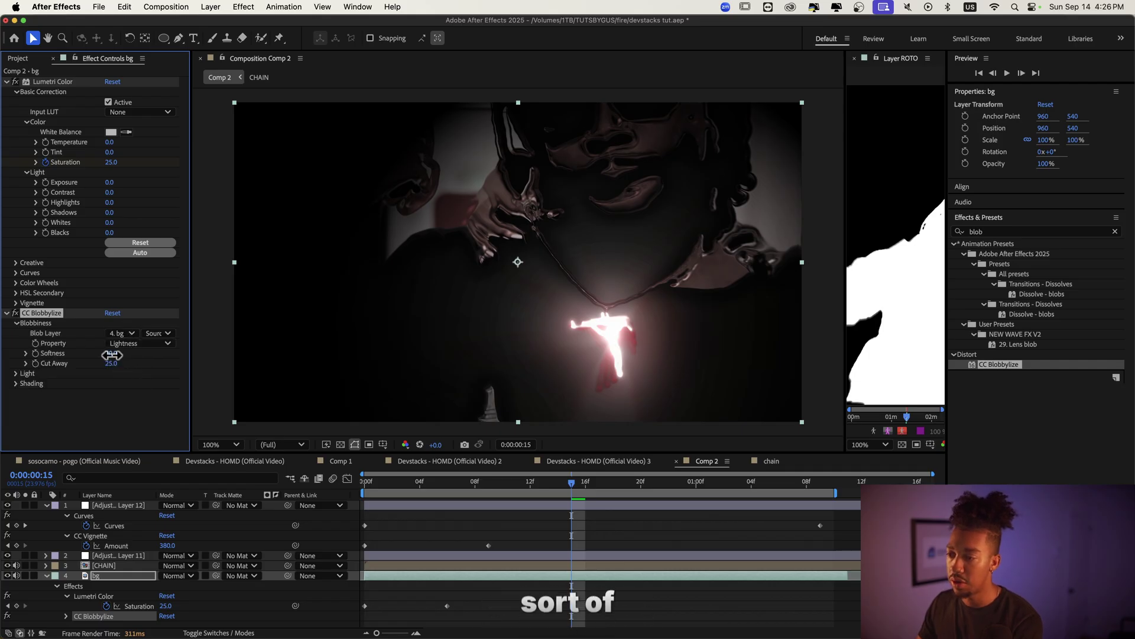
- Set CC Blobbylize's Cut Away to 3.0 and choose the CHAIN layer as its Blob Layer
drag(111, 363, 90, 366)
click(121, 331)
click(126, 392)
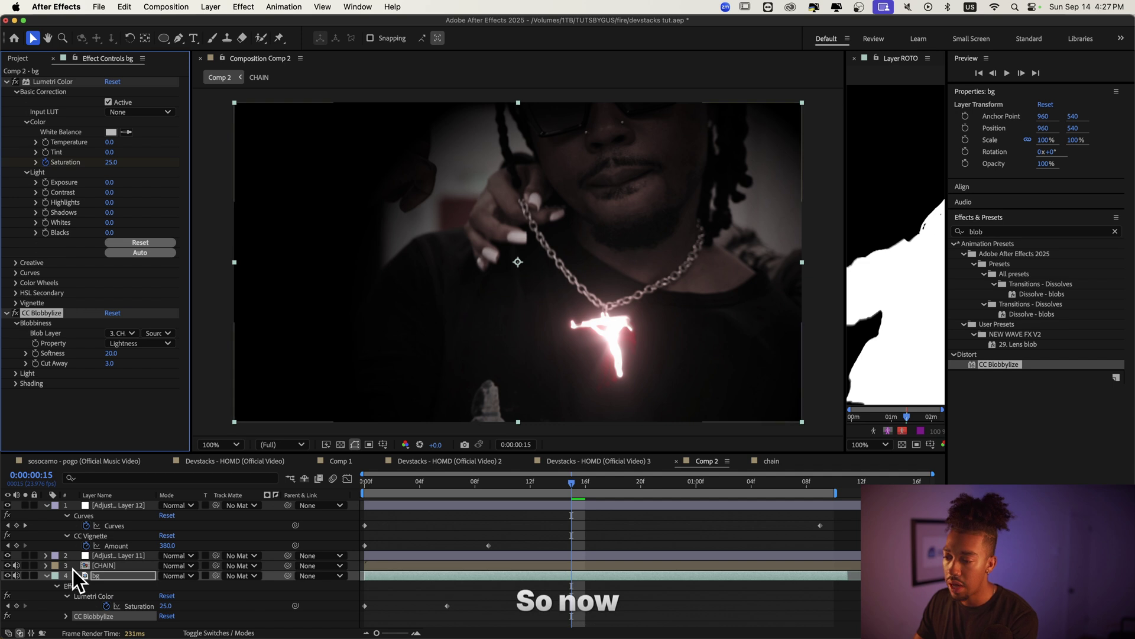
- Solo the bg layer and preview the distortion from the start of the composition
click(25, 575)
key(Home)
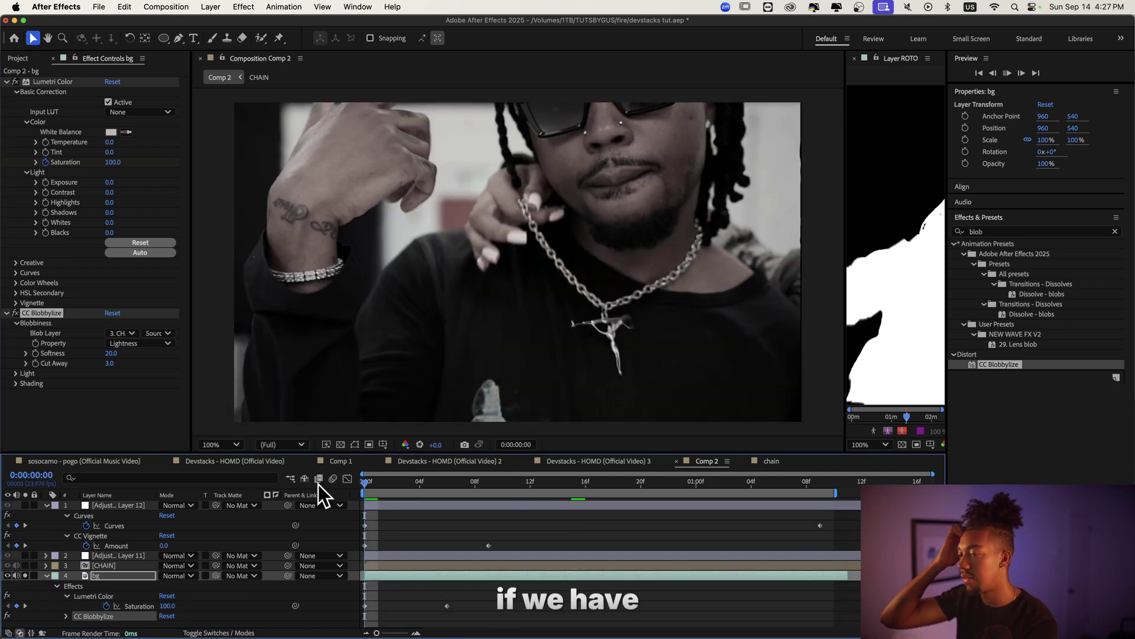
key(space)
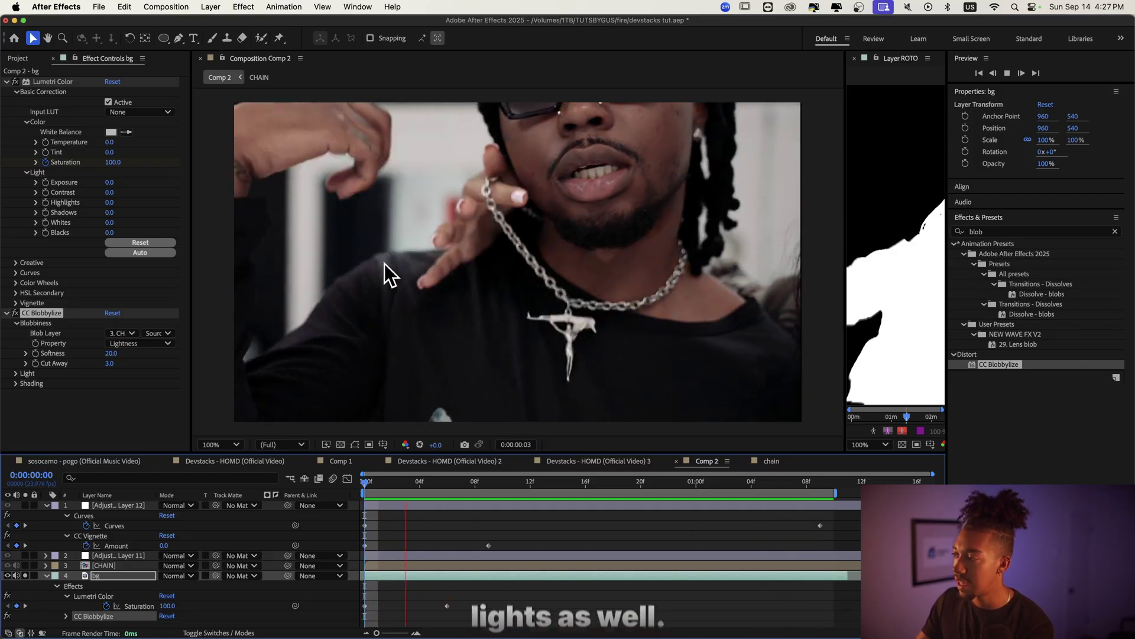
key(space)
- Try a CC Blobbylize Softness of 41.0 at 0:00:00:16 and preview the soloed bg layer from the start
mouse_move(563, 480)
mouse_down()
mouse_move(467, 482)
mouse_move(634, 479)
mouse_move(568, 481)
mouse_move(583, 480)
mouse_up()
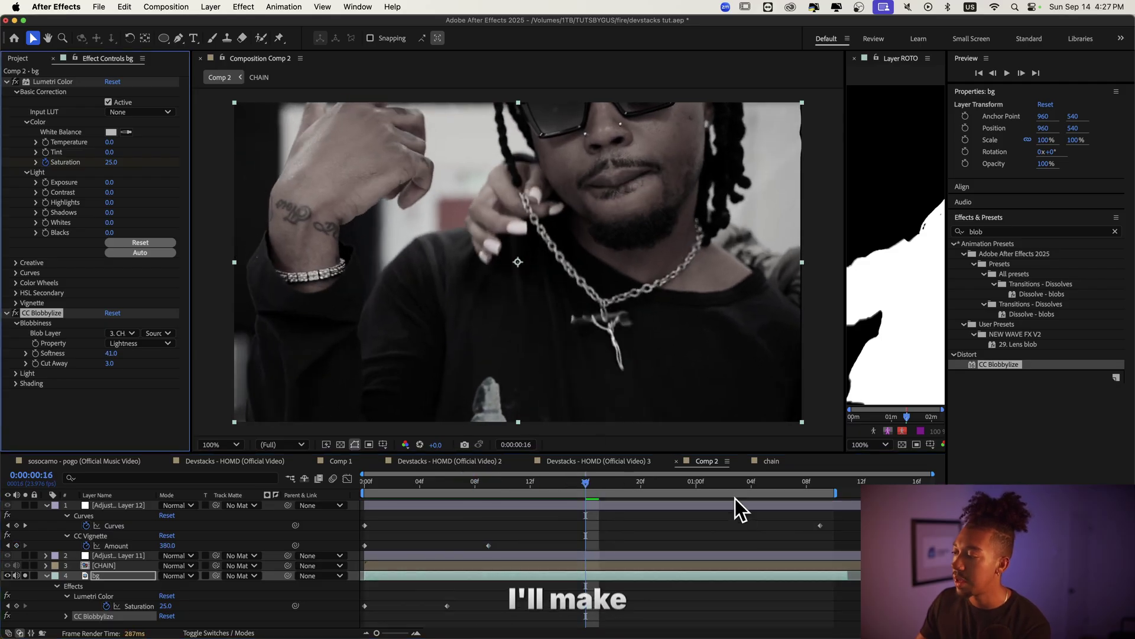
key(space)
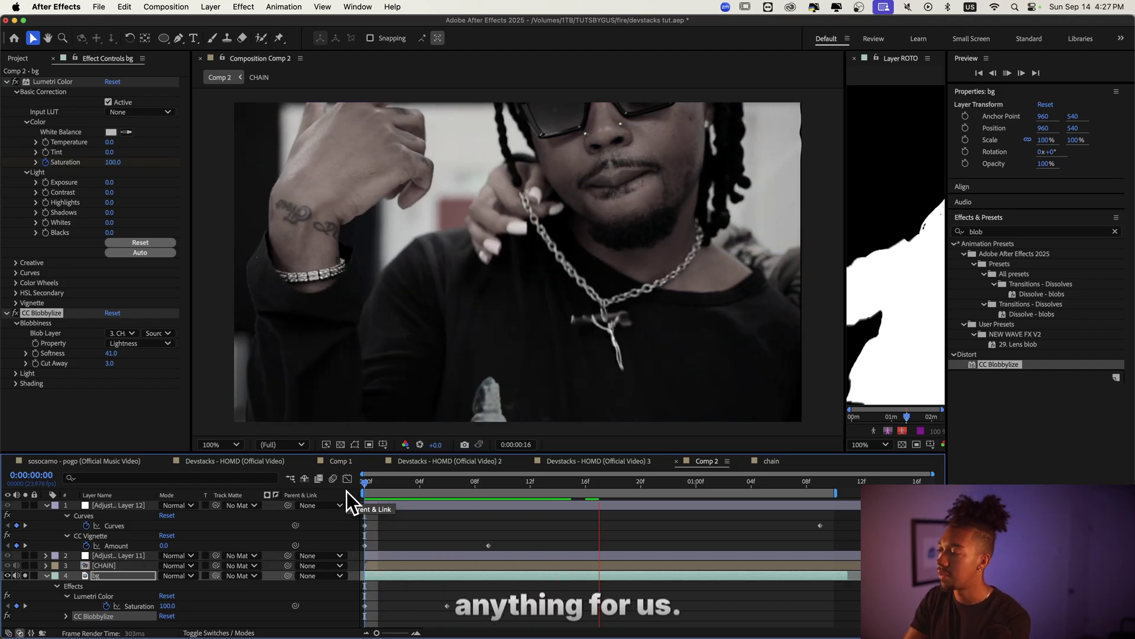
key(space)
- Set CC Blobbylize's Softness to 9.3 and preview the composition with the bg layer unsoloed
drag(111, 354, 101, 357)
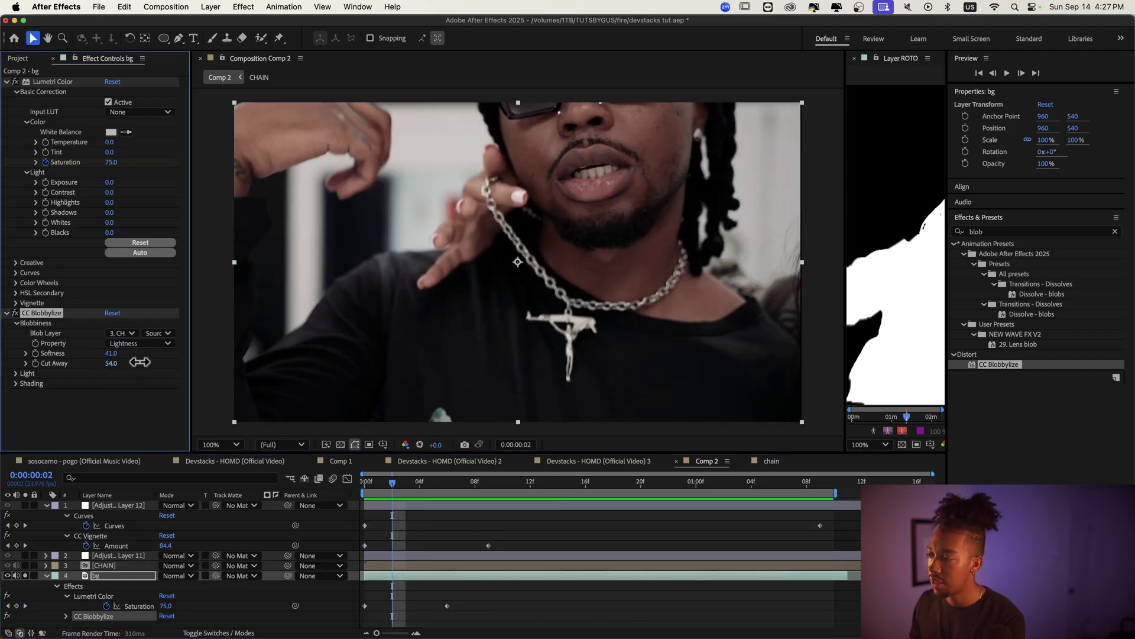
key(space)
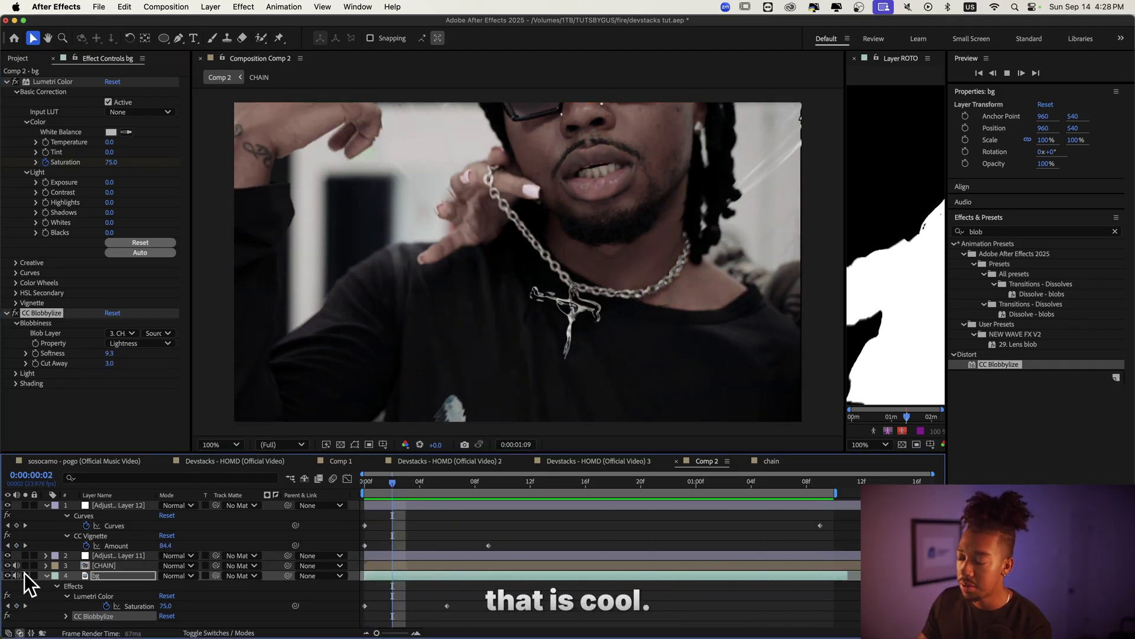
click(24, 574)
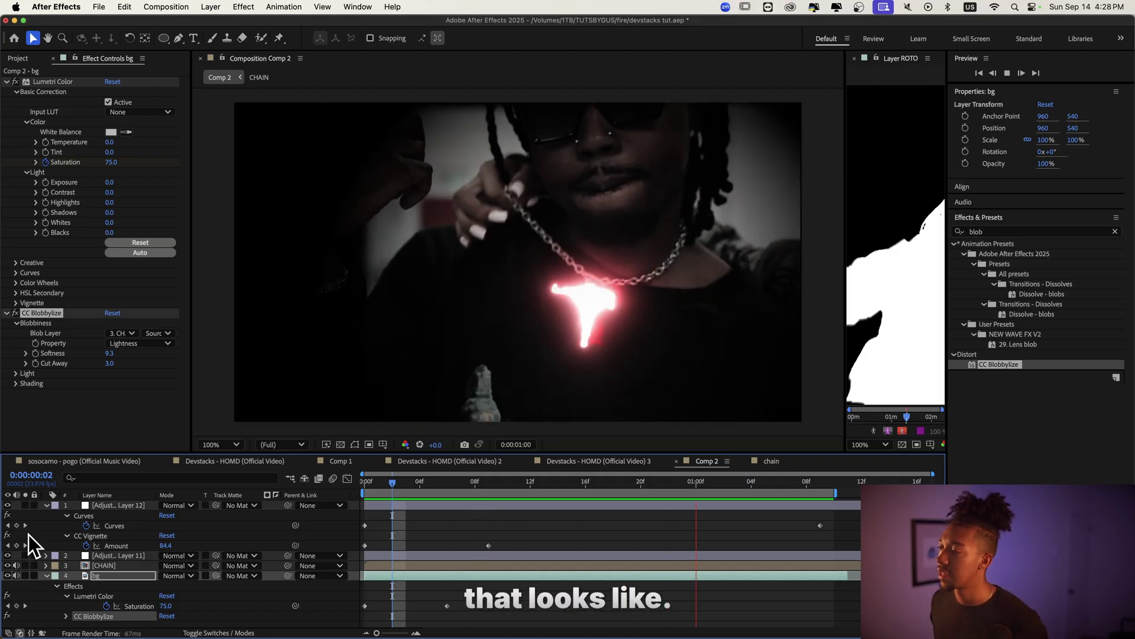